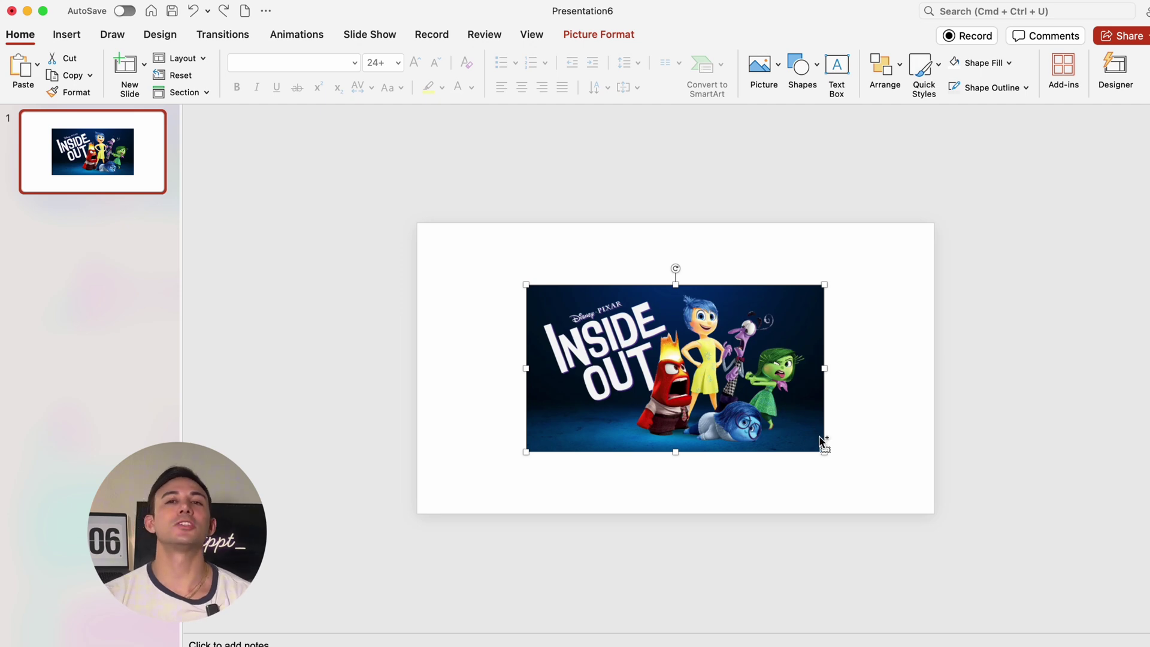
Enlarge the Inside Out picture to fill the slide and apply the first Perspective preset under 3-D Rotation.
drag(826, 453, 933, 509)
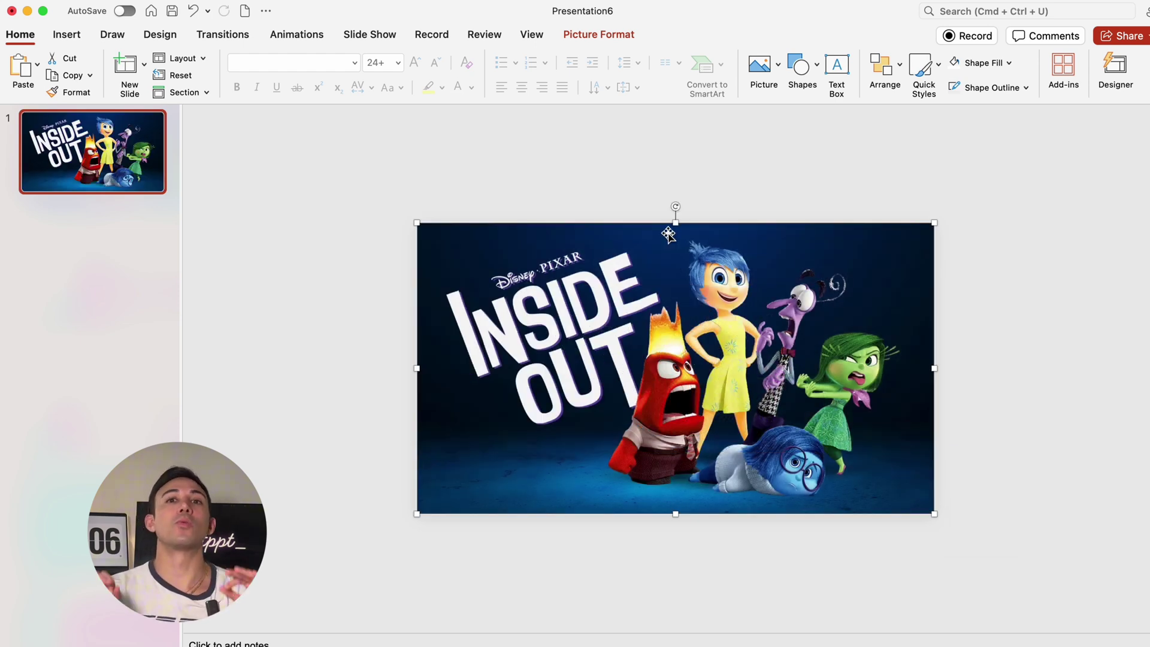
right_click(668, 233)
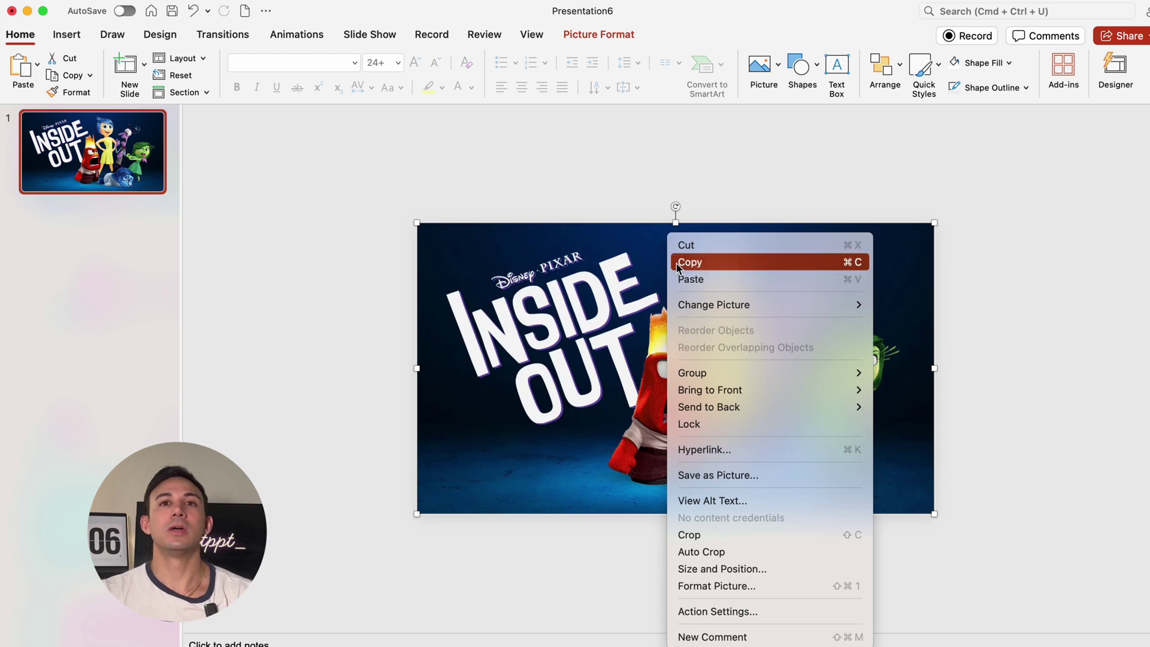
click(786, 584)
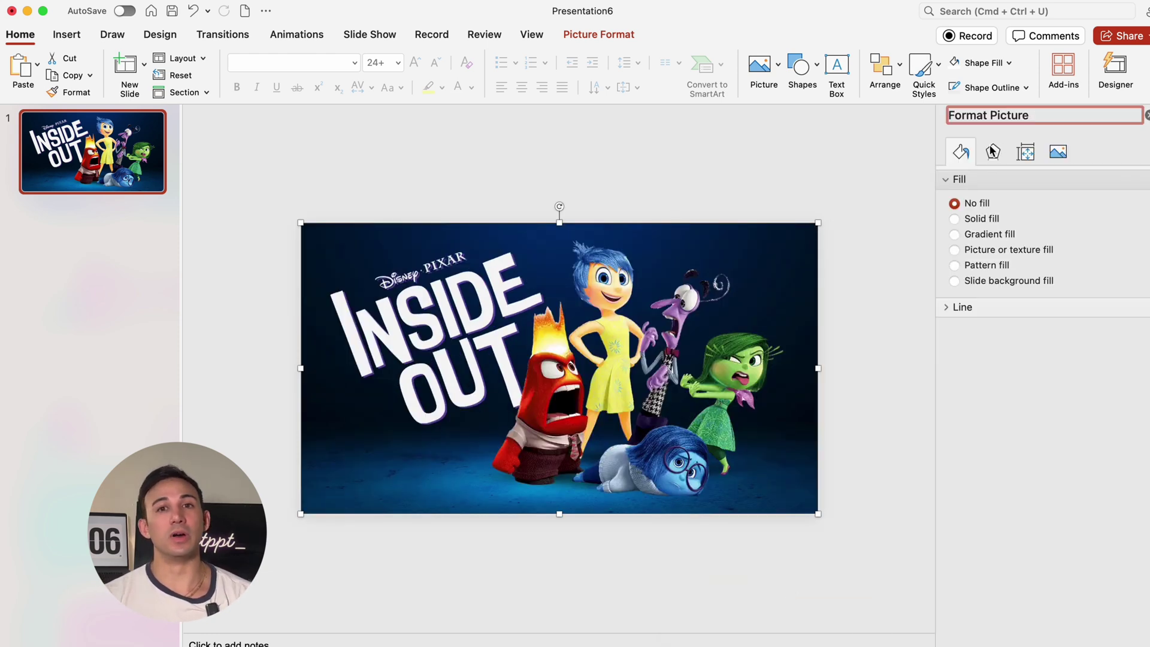
click(992, 151)
click(1029, 276)
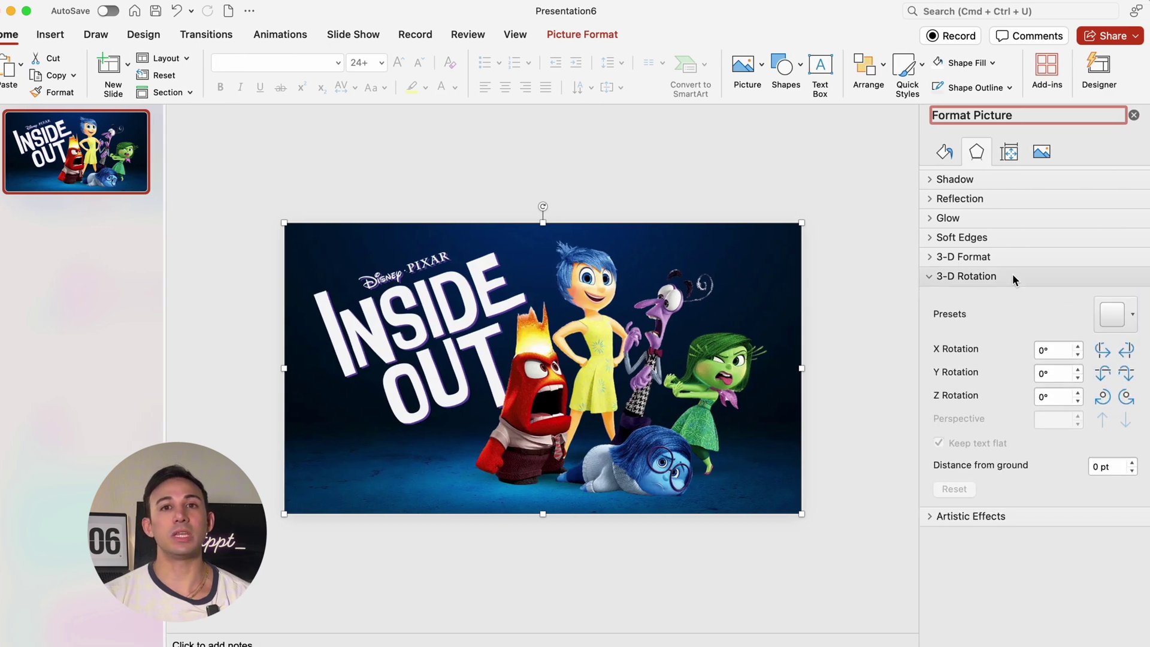
click(1114, 314)
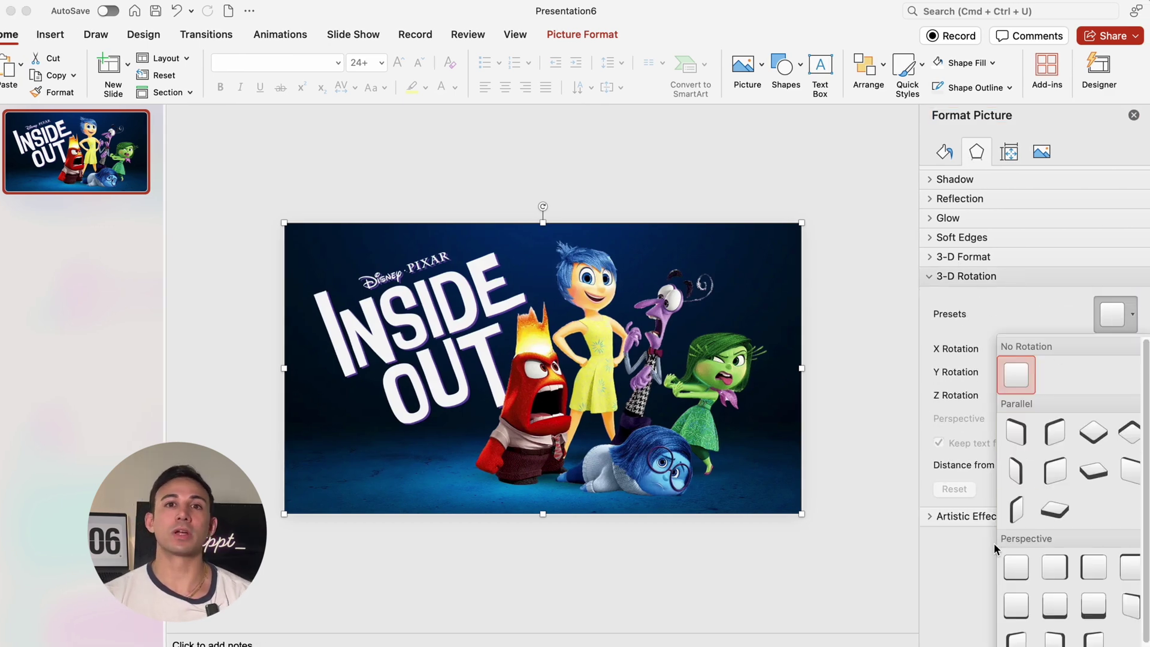
click(1011, 566)
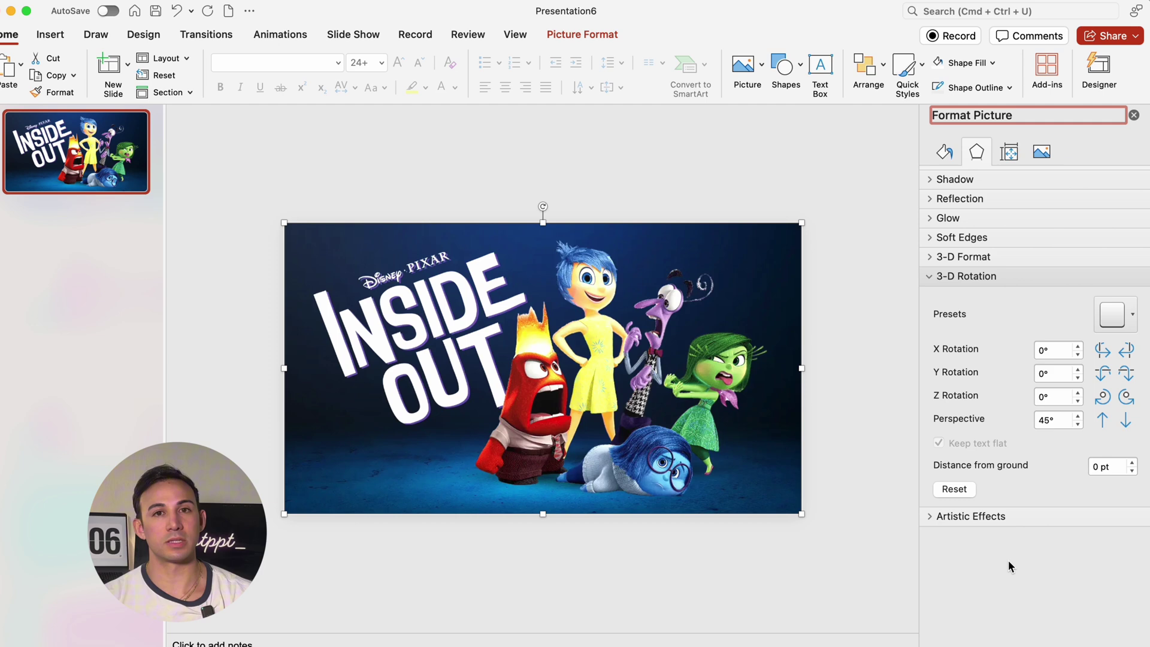
click(689, 629)
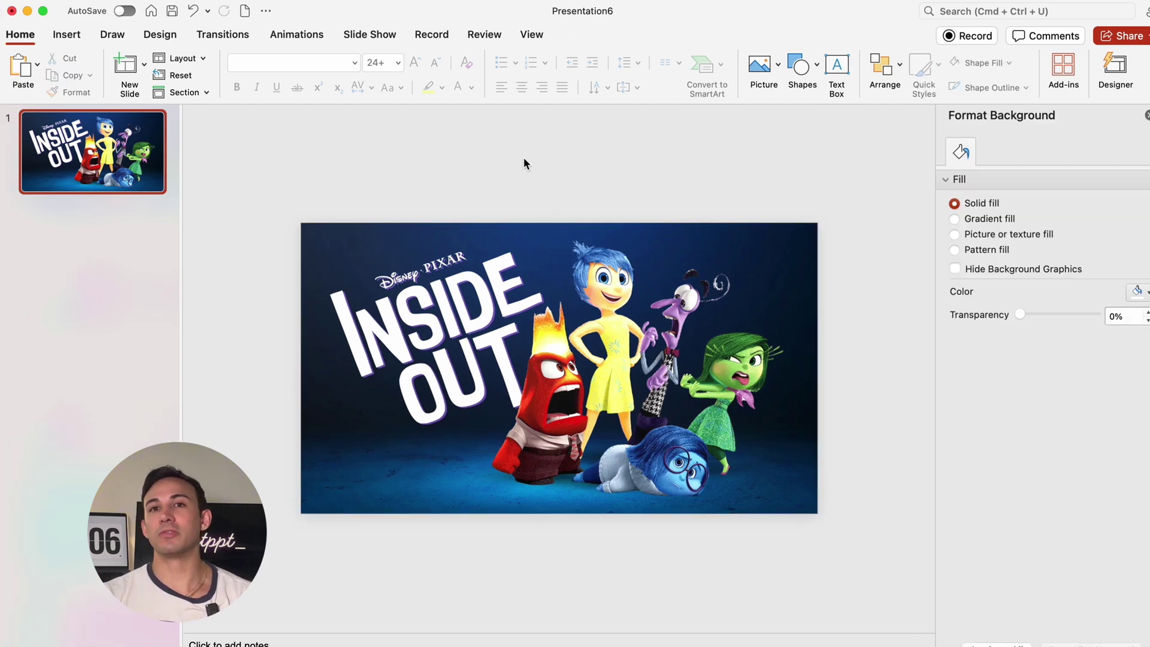
Paste the four character pictures and move them together to the empty area below the slide.
key(super+v)
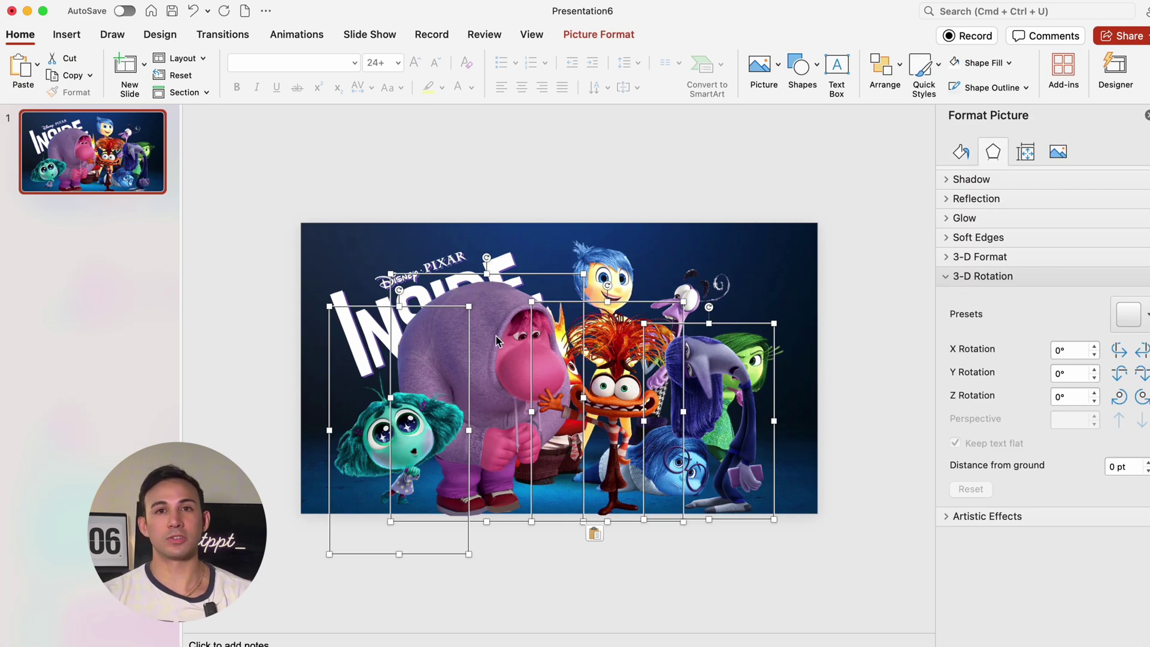
drag(496, 336, 507, 537)
scroll(507, 537, down, 3)
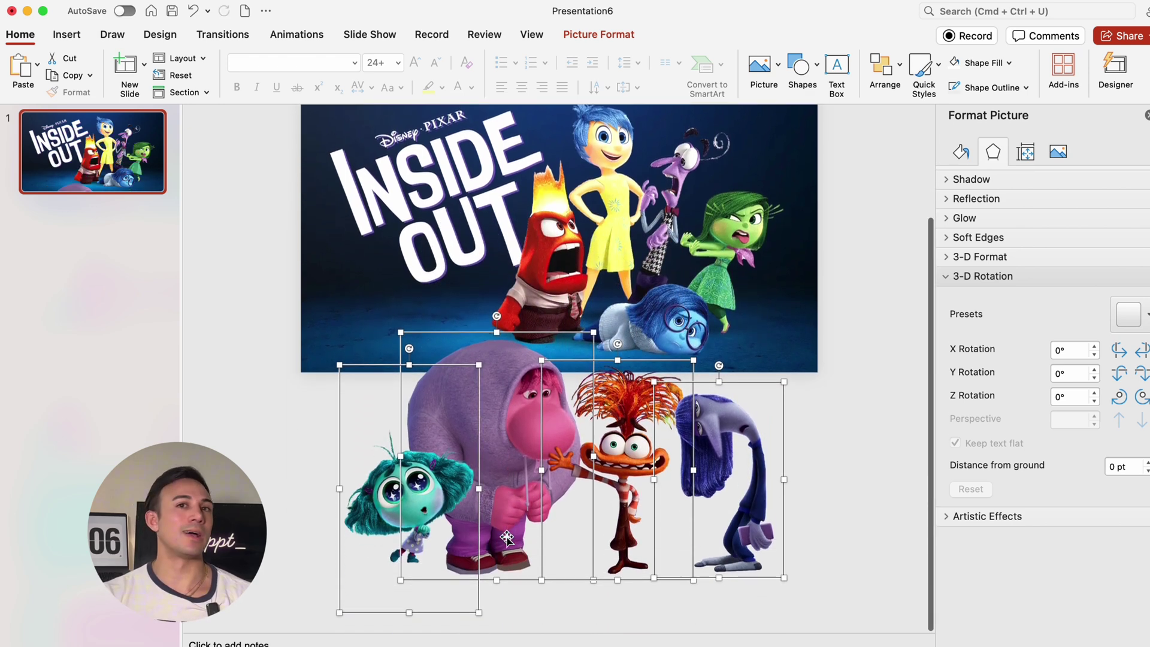
drag(528, 424, 530, 483)
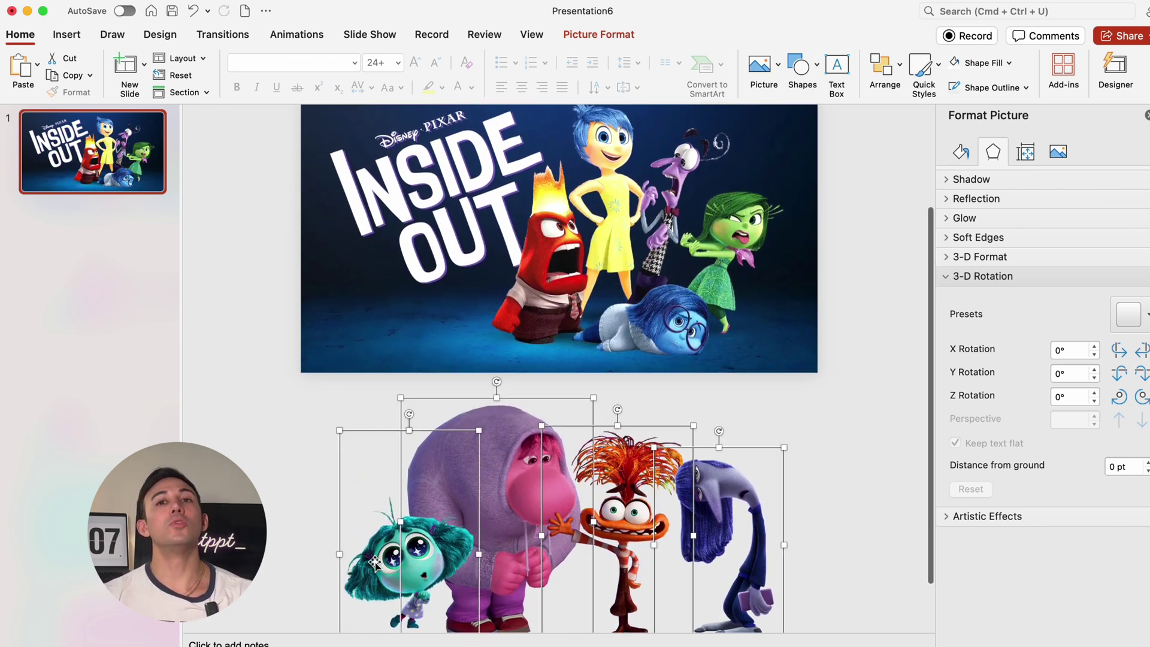
click(314, 526)
Shrink the teal and the purple hooded characters below the slide and move the teal one further left.
click(437, 514)
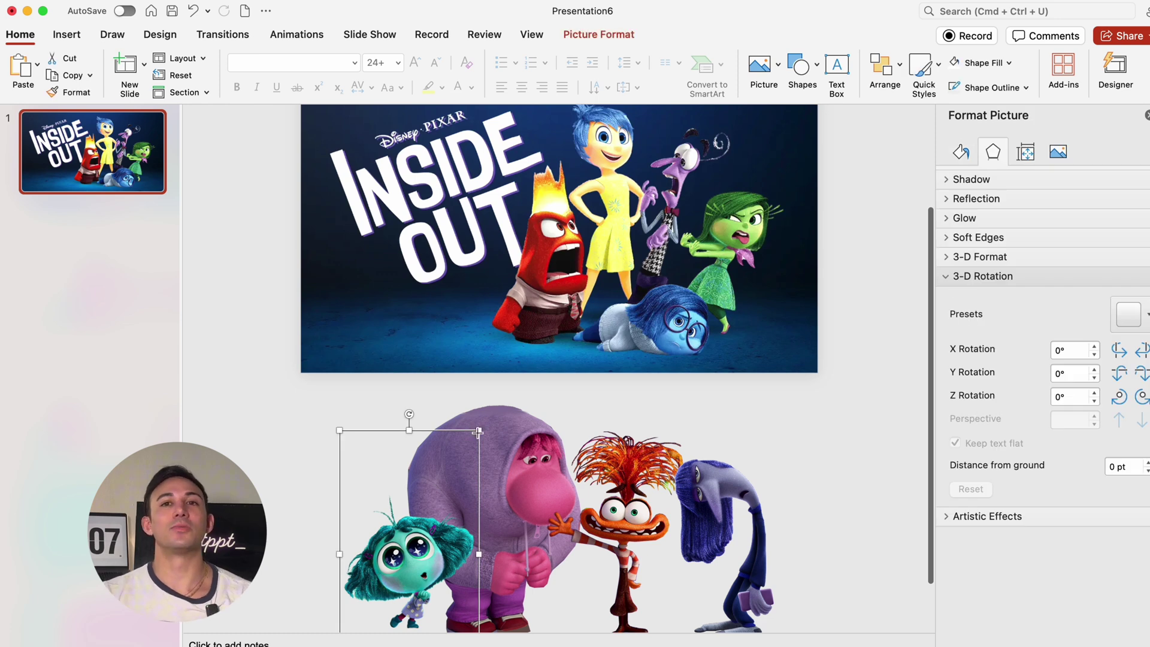
drag(478, 432, 432, 514)
drag(374, 586, 286, 547)
click(509, 492)
drag(602, 393, 527, 470)
drag(314, 561, 291, 587)
key(super+z)
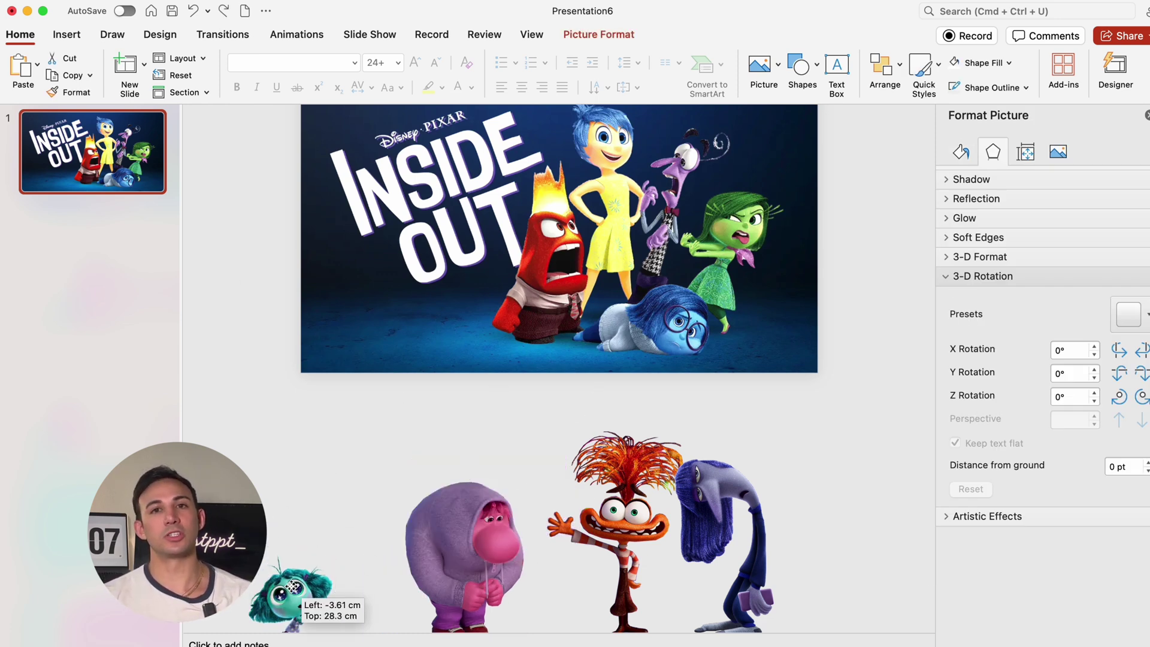
Shrink the orange and the indigo characters below the slide and move the indigo one further right.
click(623, 527)
drag(543, 423, 616, 514)
click(698, 497)
drag(655, 449, 721, 509)
drag(751, 551, 832, 551)
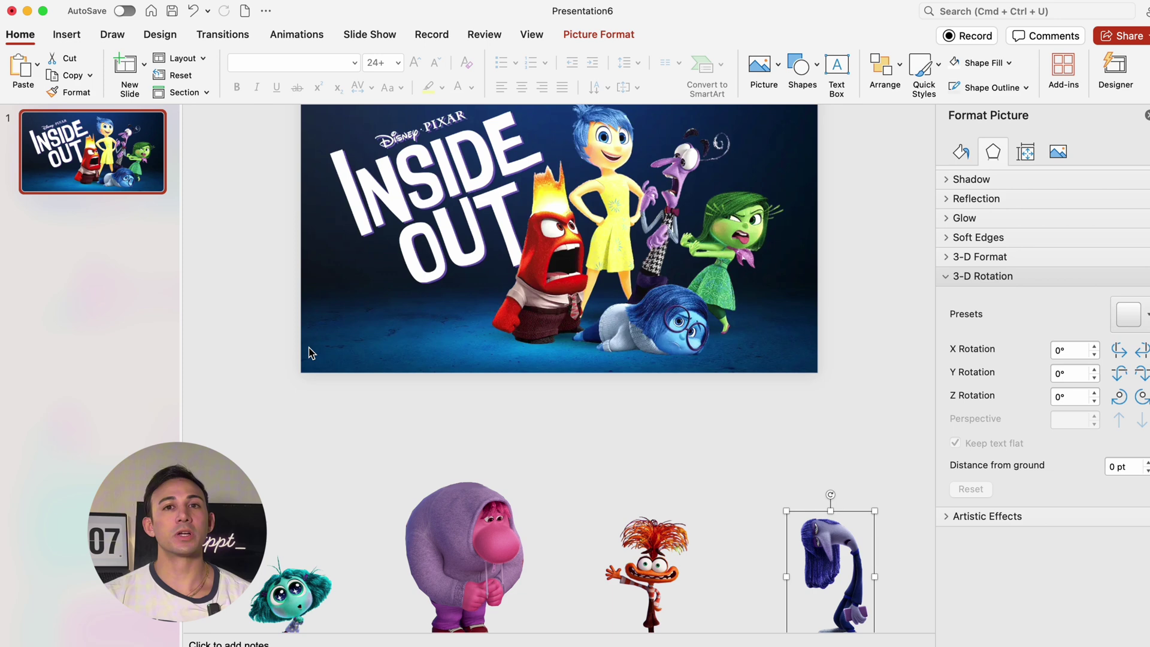
Duplicate slide 1 and set the Y rotation of the copy's Inside Out picture to 280°.
right_click(77, 151)
click(164, 252)
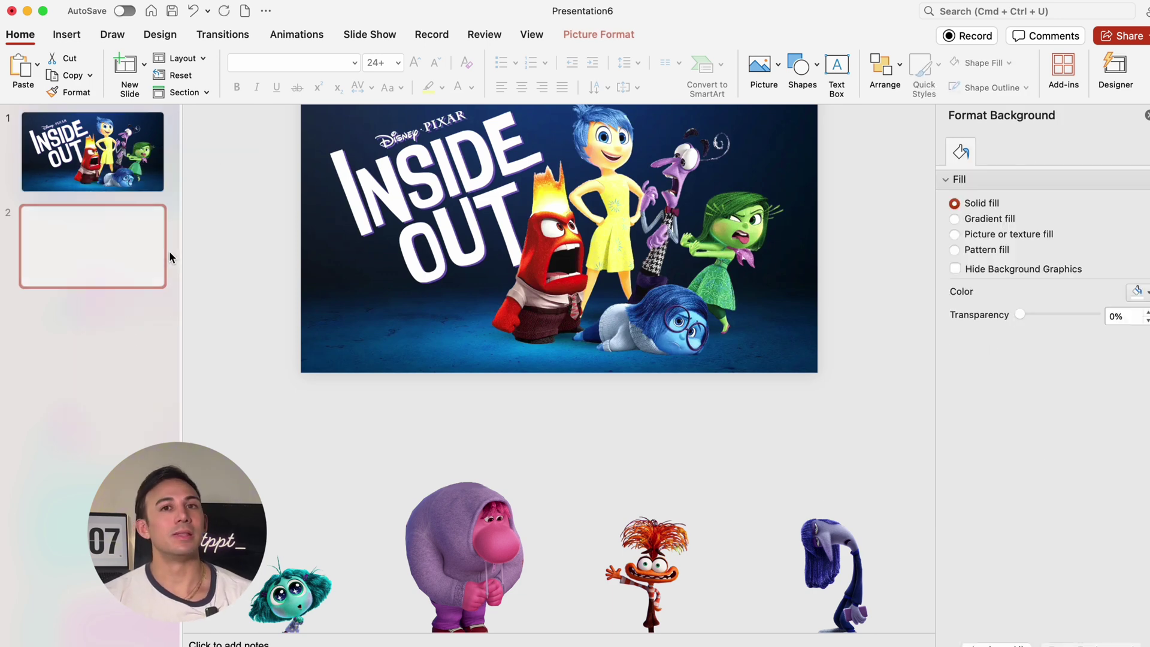
scroll(516, 290, up, 3)
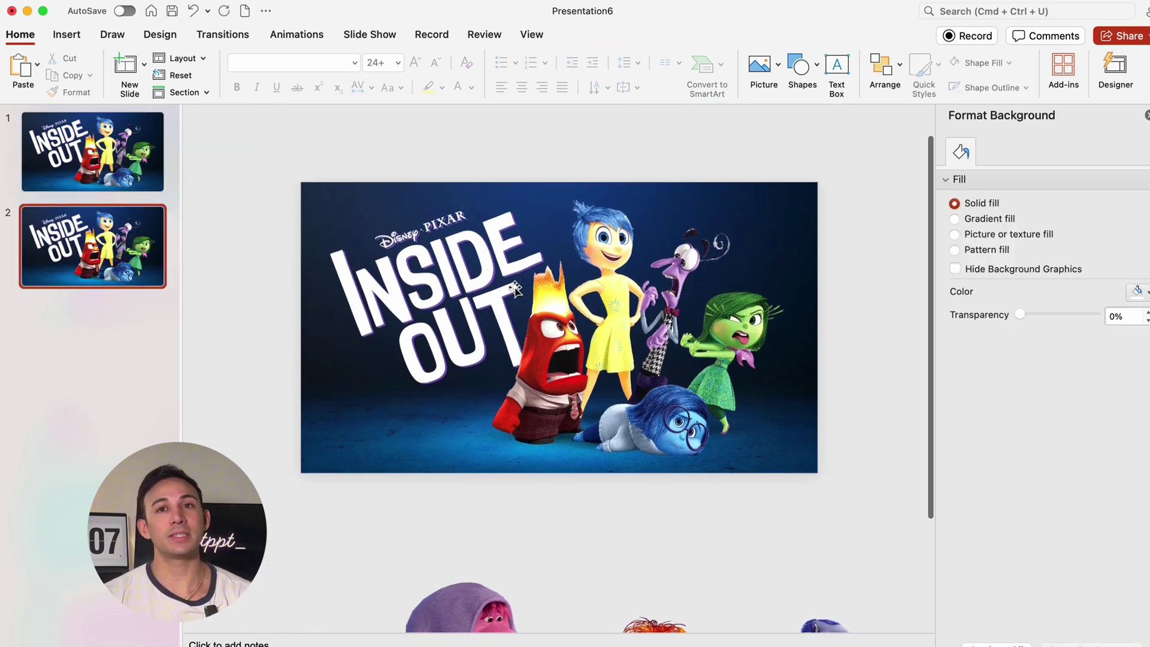
click(517, 290)
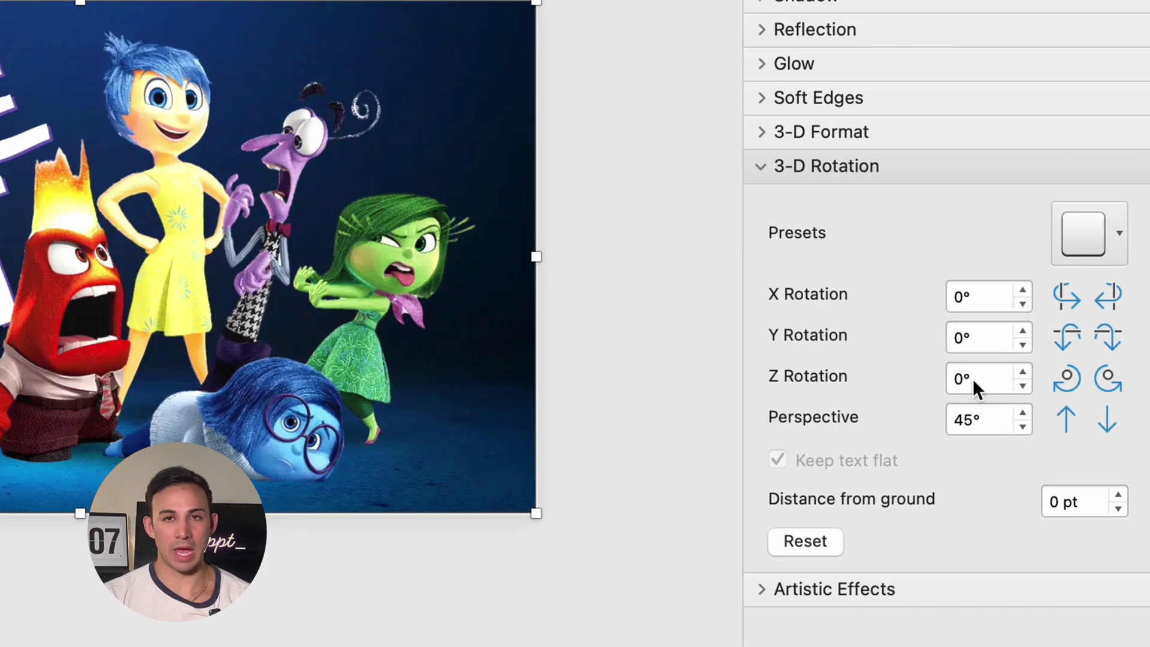
click(961, 336)
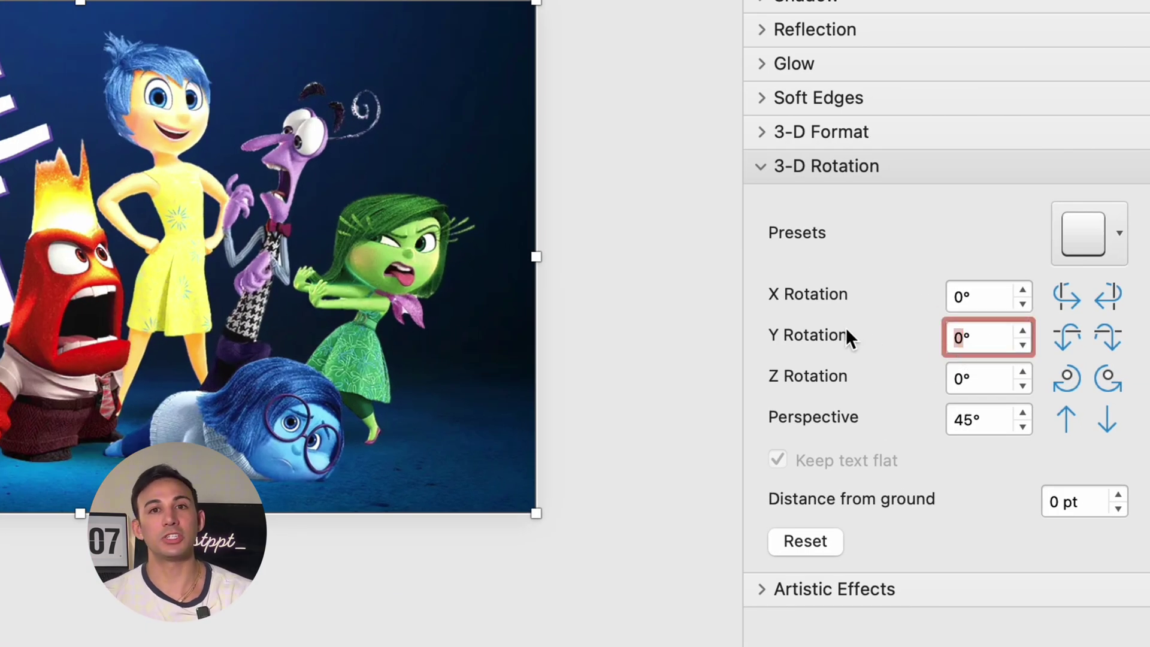
text(28)
text(0)
key(Return)
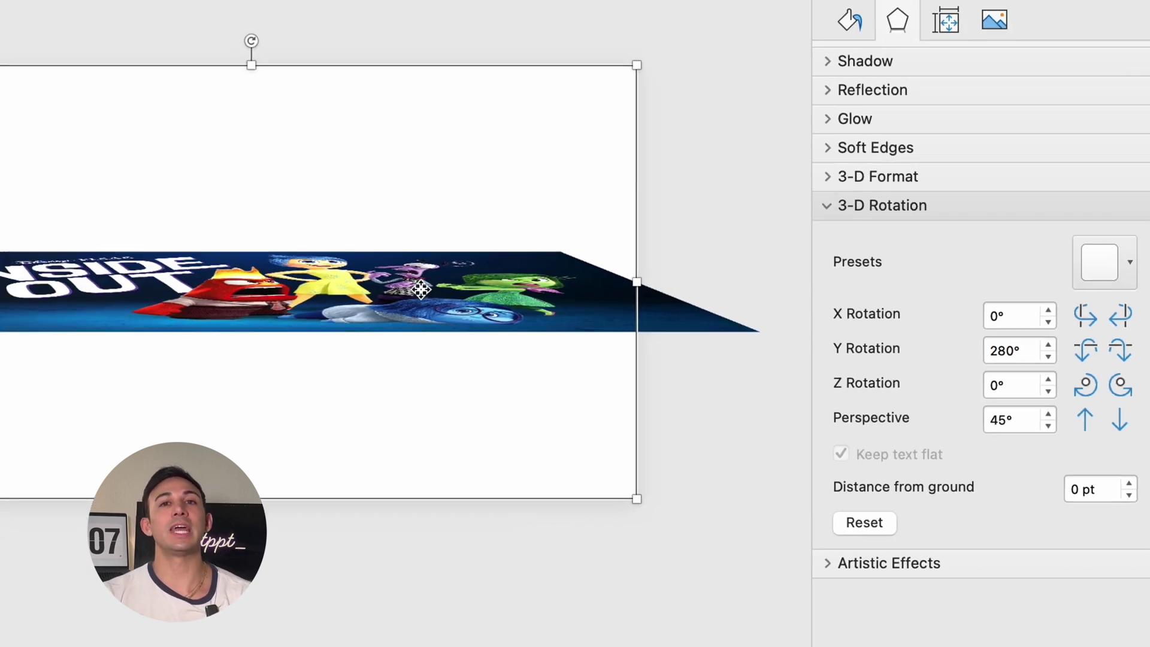
Move the flattened poster straight down to the slide's lower edge, with its top position at about 7.57 cm.
drag(281, 263, 281, 464)
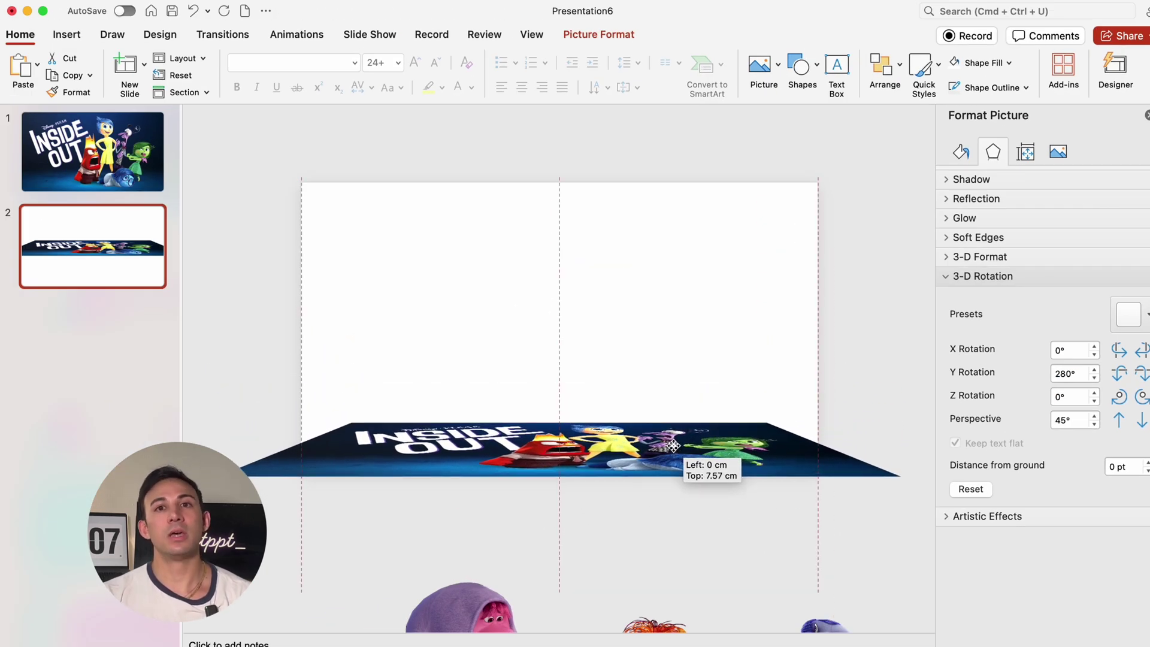
drag(673, 446, 673, 447)
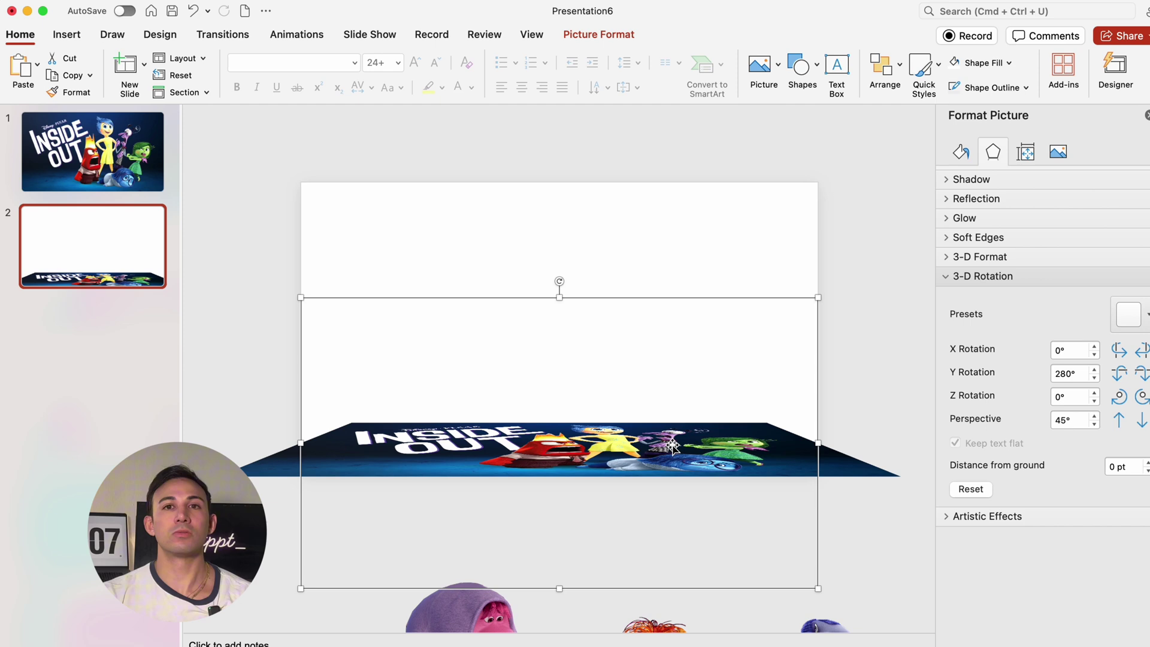
click(258, 301)
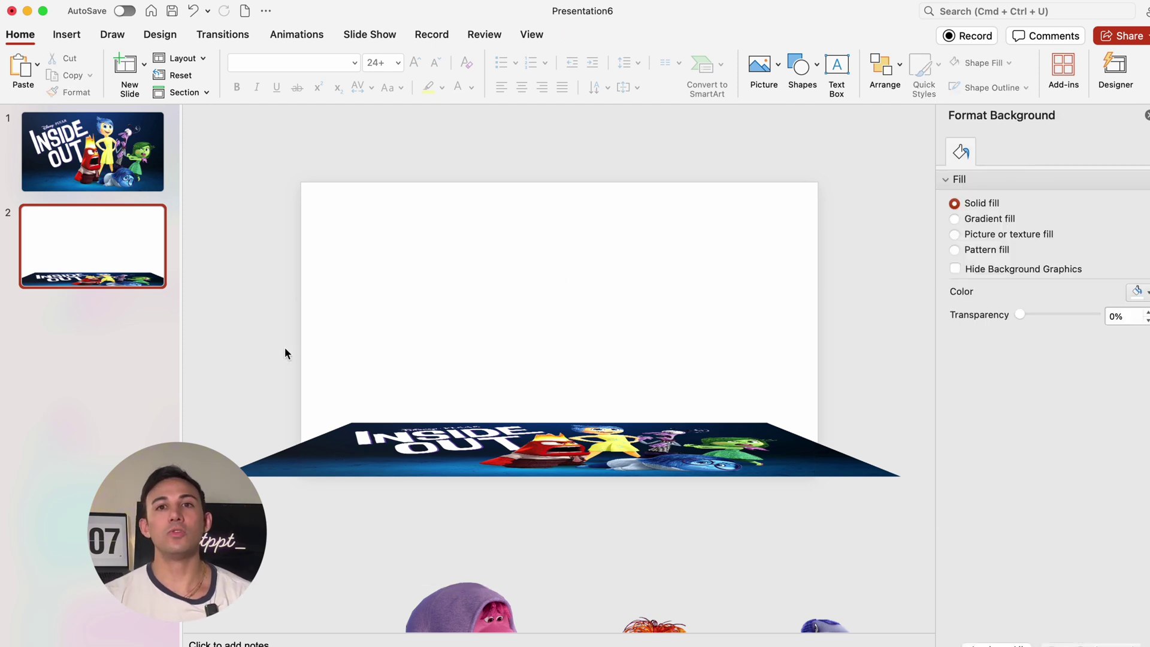
Stand the teal, purple and orange characters on the flattened poster and enlarge the purple one.
scroll(285, 346, down, 3)
drag(281, 539, 356, 174)
drag(461, 532, 482, 233)
drag(553, 163, 612, 86)
scroll(611, 239, up, 2)
drag(647, 590, 611, 315)
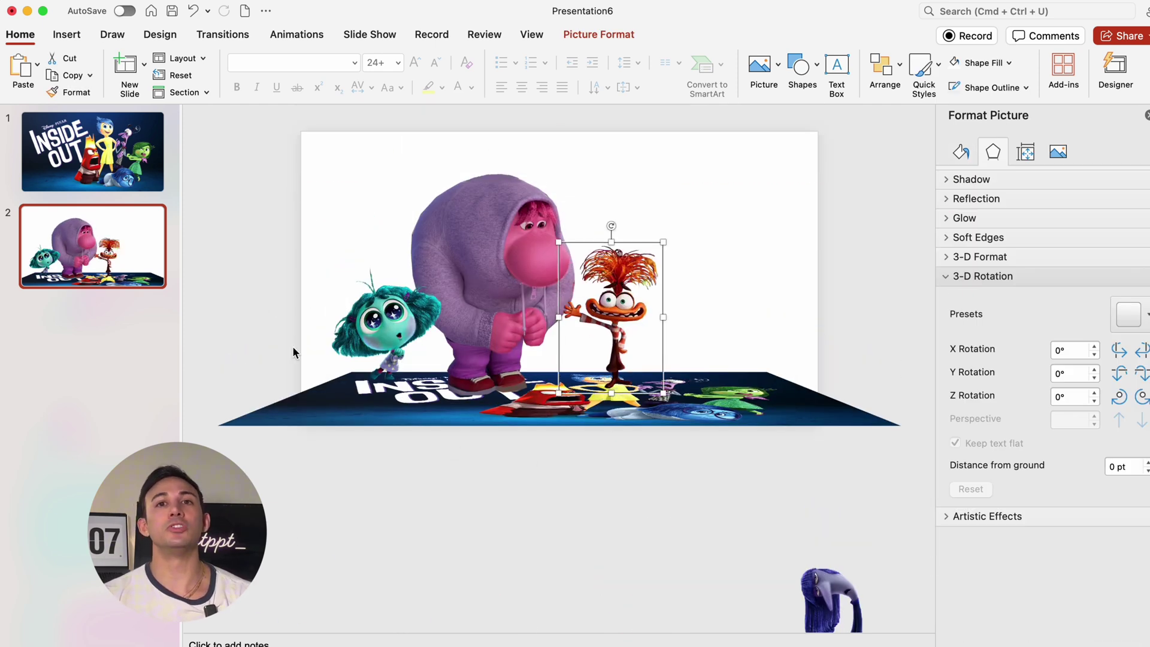
Stand the indigo character at the right of the poster and fine-tune the characters' sizes and positions.
scroll(700, 336, up, 3)
drag(833, 590, 777, 293)
drag(384, 407, 405, 418)
drag(617, 243, 620, 137)
Paste the Inside Out 2 logo above slide 2 and duplicate the slide.
click(667, 200)
key(super+v)
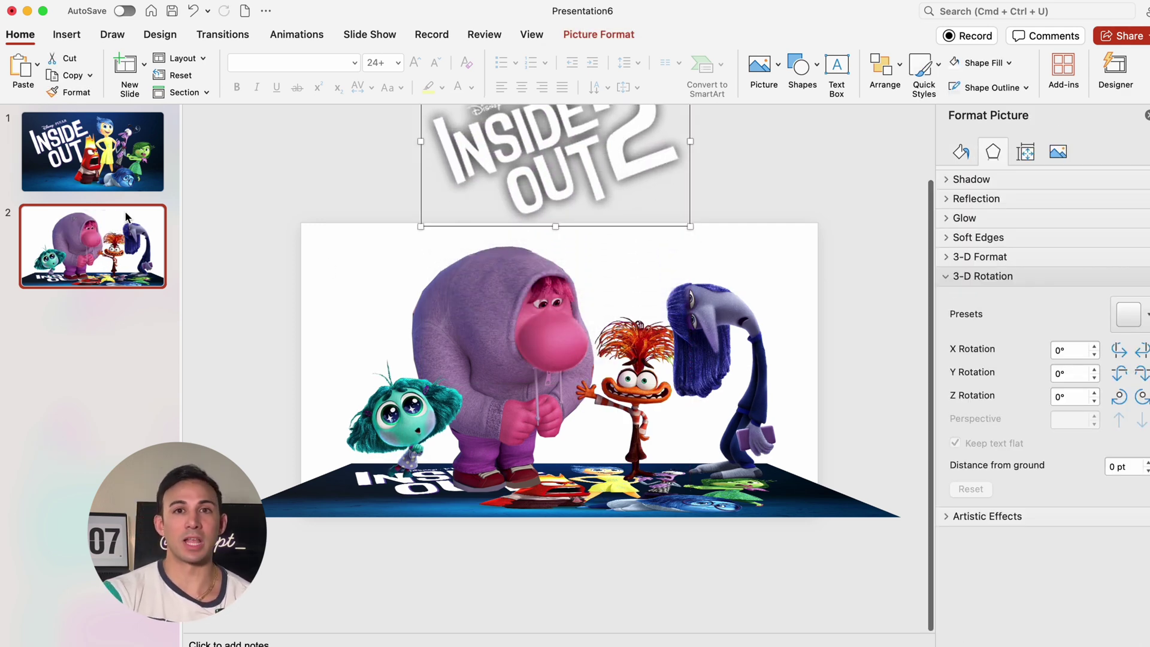
right_click(103, 231)
click(187, 335)
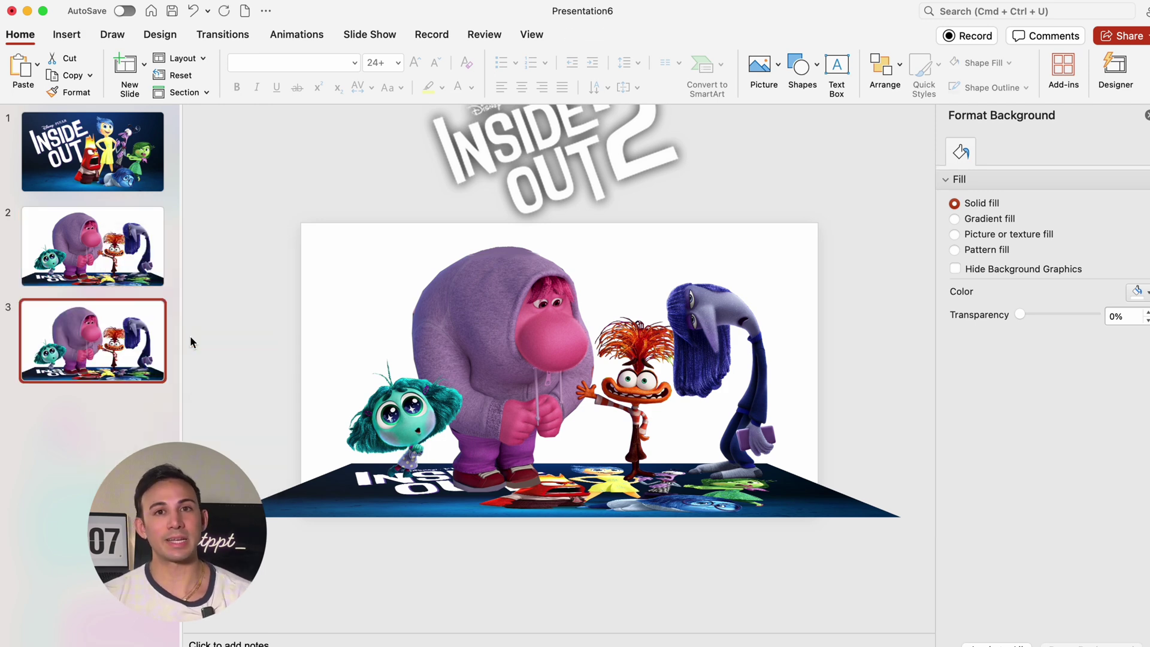
On slide 3, tilt the teal and purple characters counterclockwise and move them toward the slide's left side.
click(407, 419)
drag(405, 288, 377, 291)
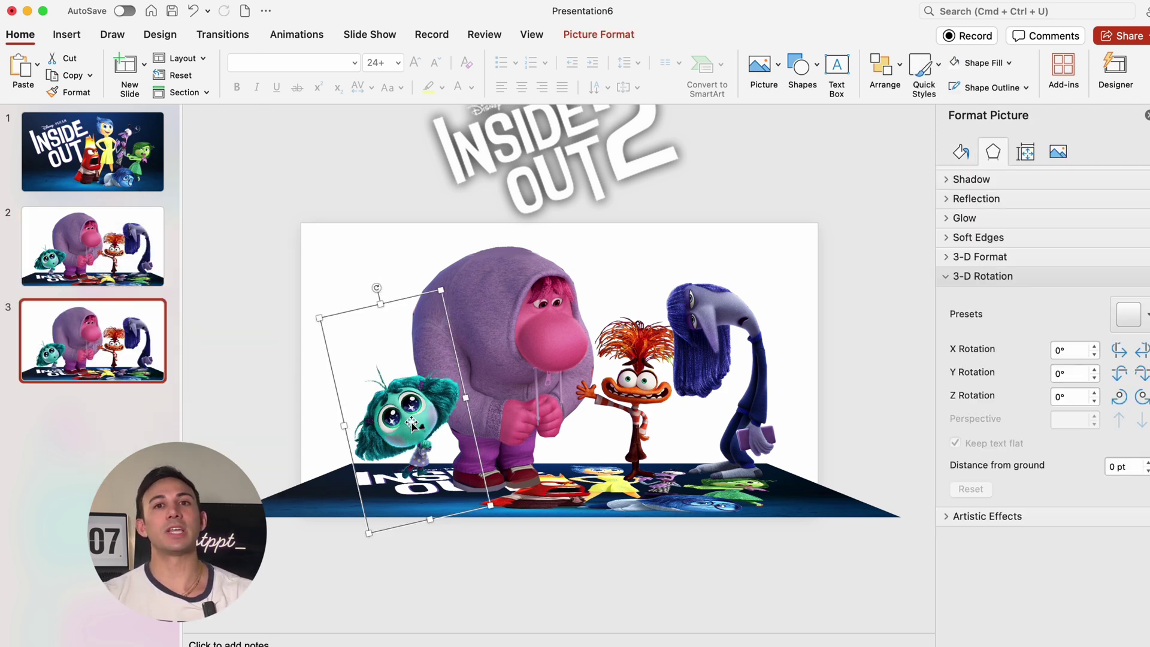
drag(407, 420, 344, 421)
click(547, 333)
drag(505, 223, 431, 242)
drag(517, 354, 430, 351)
Tilt the indigo and orange characters clockwise and move them toward the right side of slide 3.
click(716, 351)
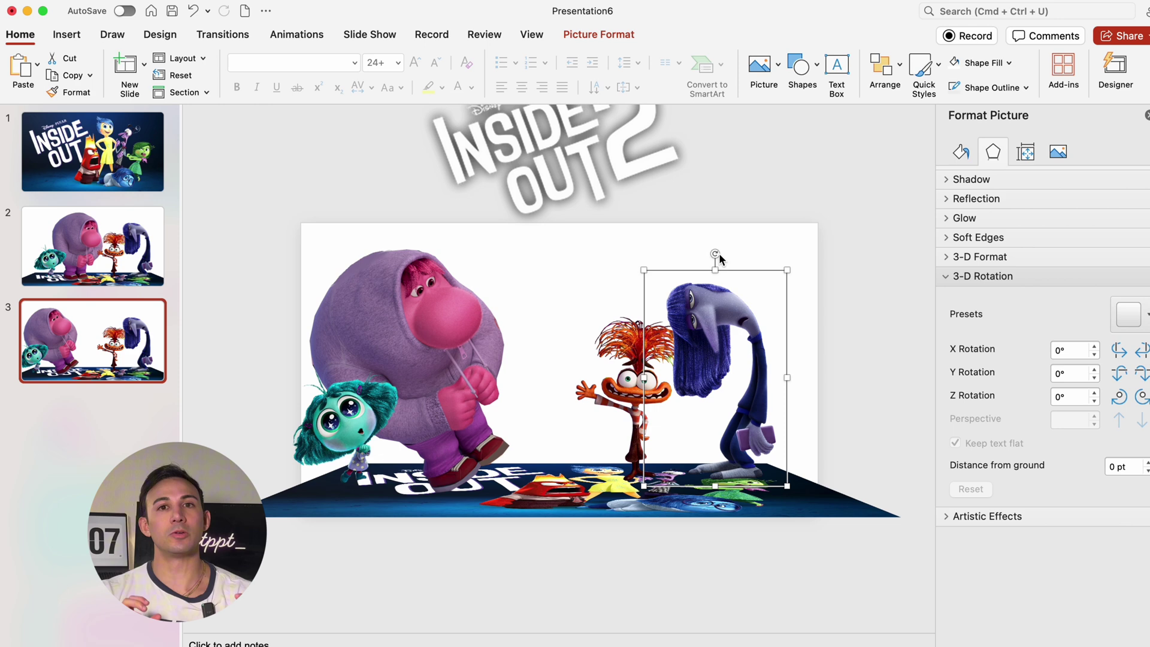
drag(717, 254, 788, 278)
drag(744, 403, 803, 408)
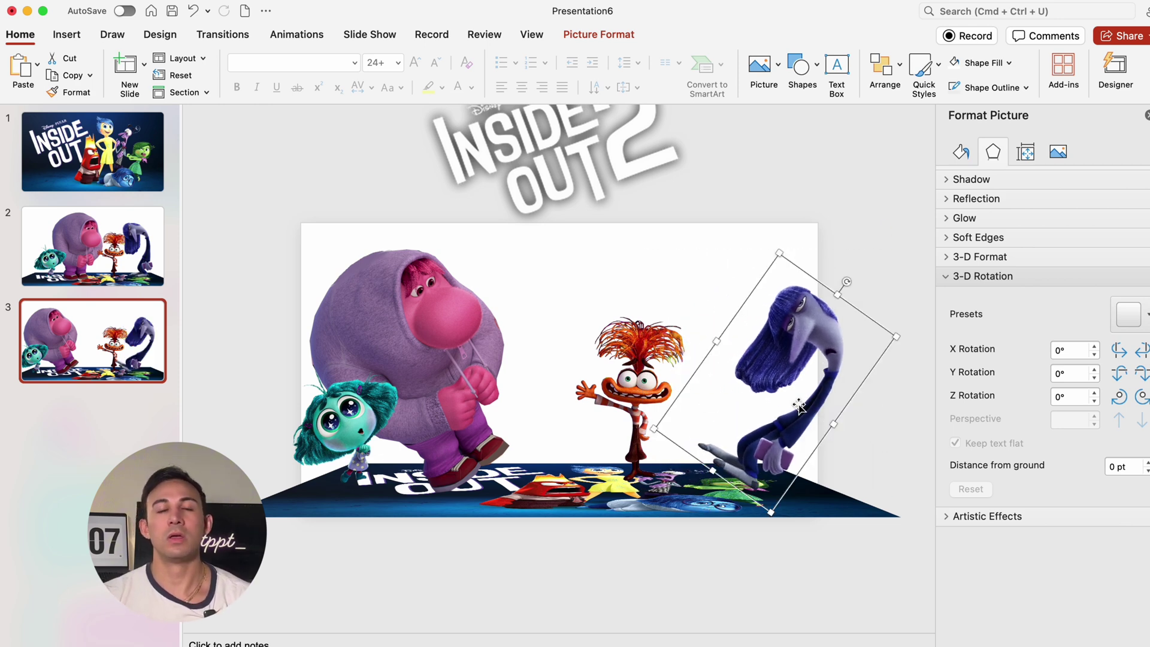
click(610, 388)
drag(632, 297, 659, 298)
drag(635, 395, 695, 405)
Place the Inside Out 2 logo behind the characters on slide 3 and shift the orange and indigo characters inward.
click(587, 187)
drag(587, 187, 604, 274)
right_click(541, 275)
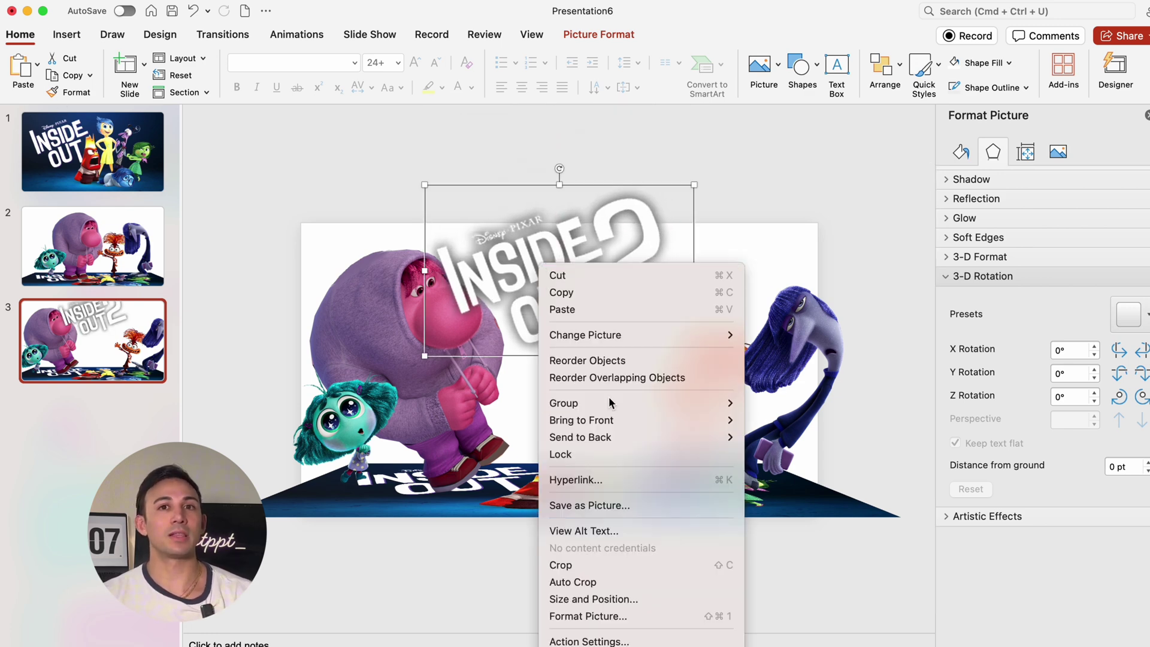
mouse_move(644, 436)
click(758, 441)
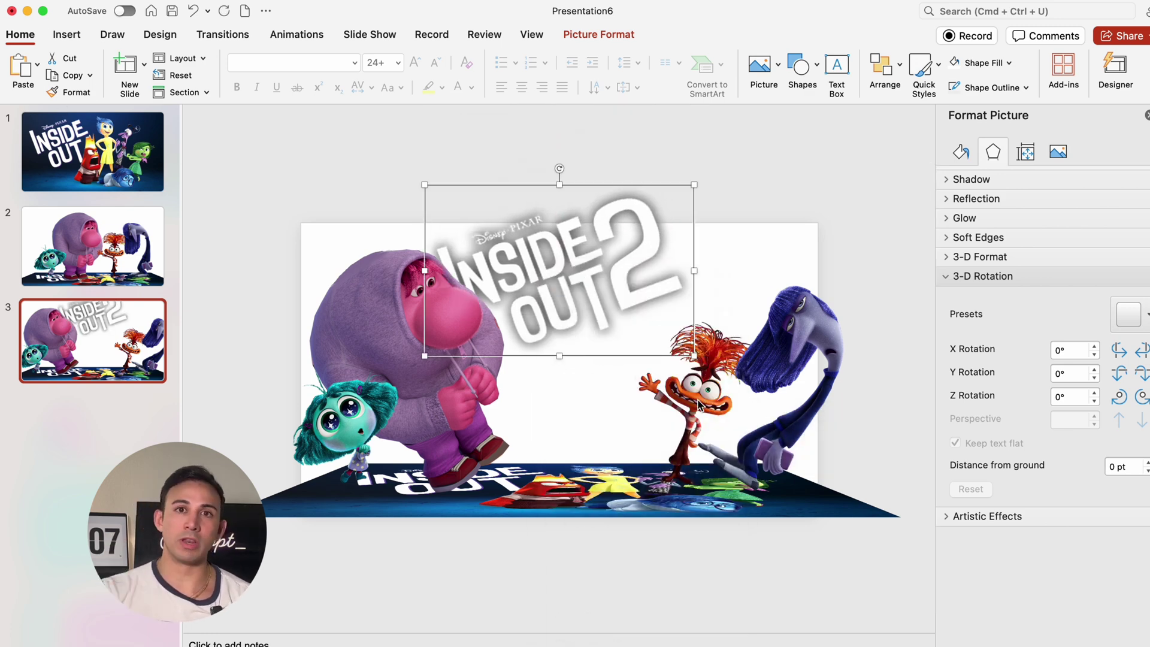
drag(698, 405, 665, 398)
click(376, 161)
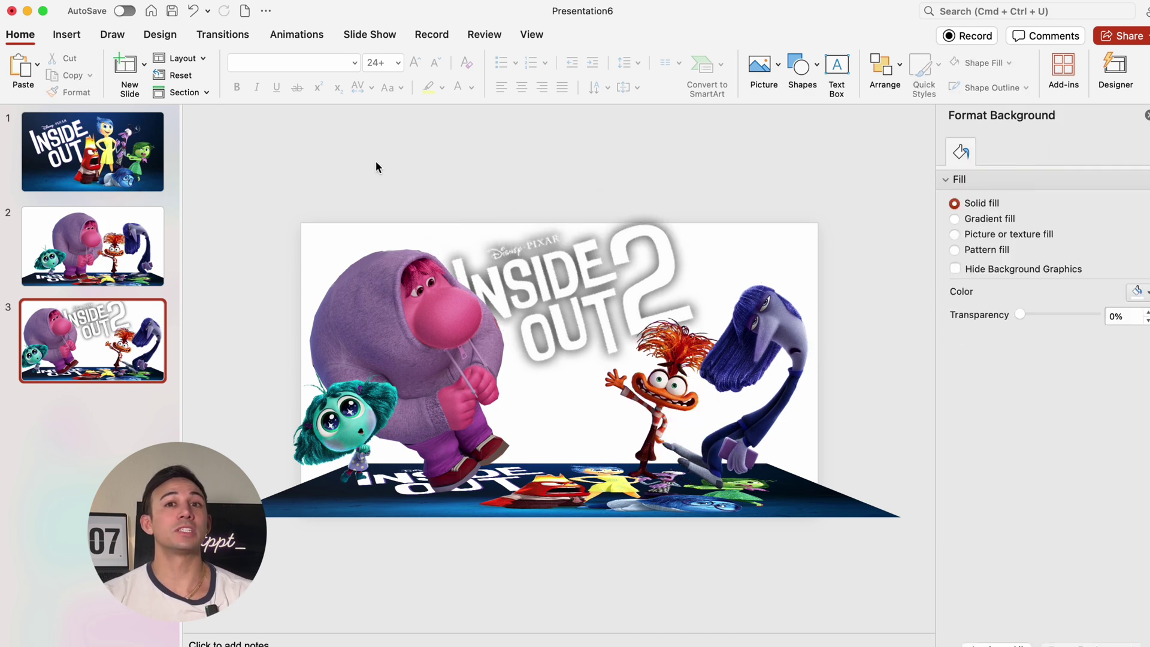
Apply the Morph transition to all three slides.
click(150, 179)
shift+click(113, 345)
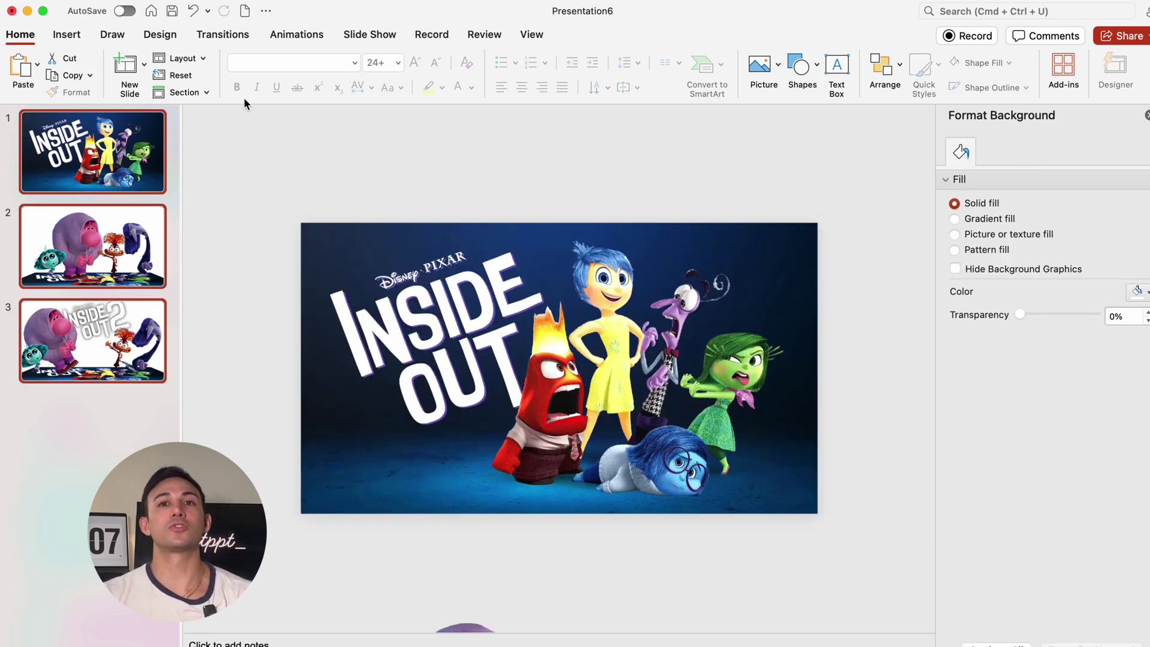
click(235, 34)
click(182, 71)
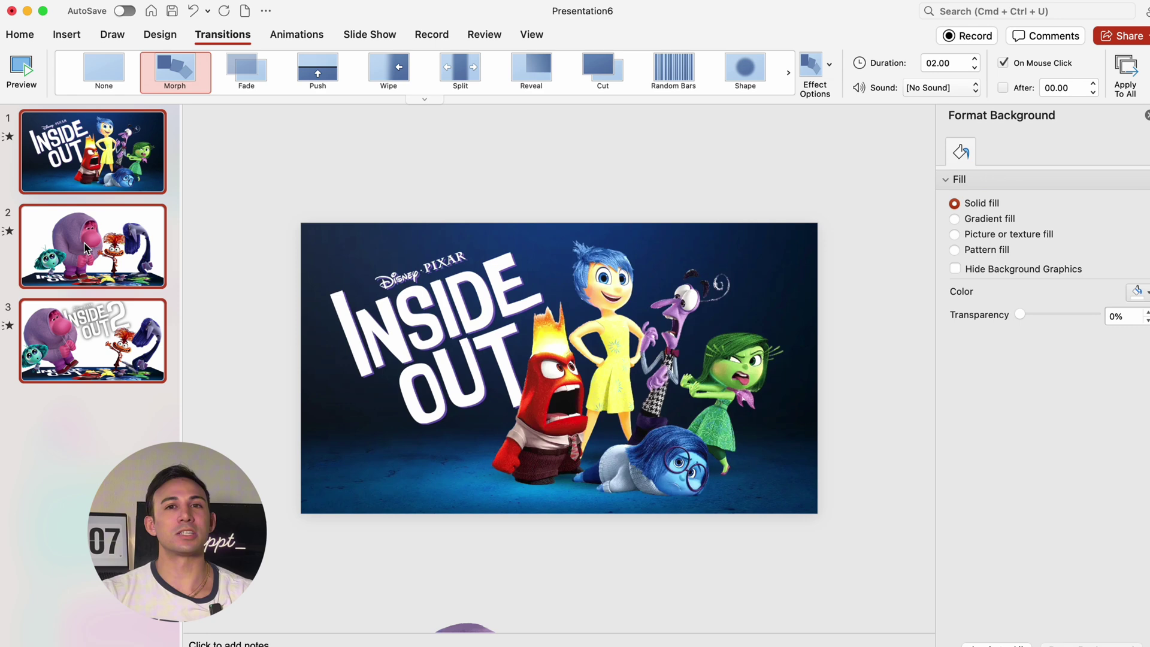
Set the Morph transition duration of slide 3 to 00.75.
click(122, 229)
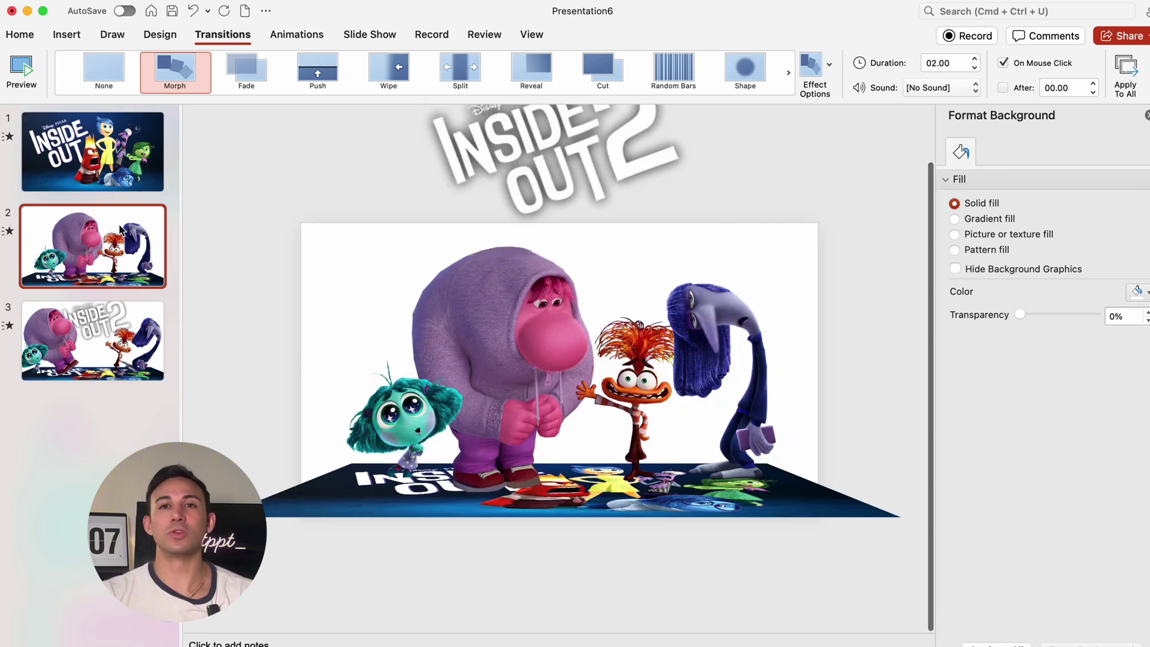
click(76, 384)
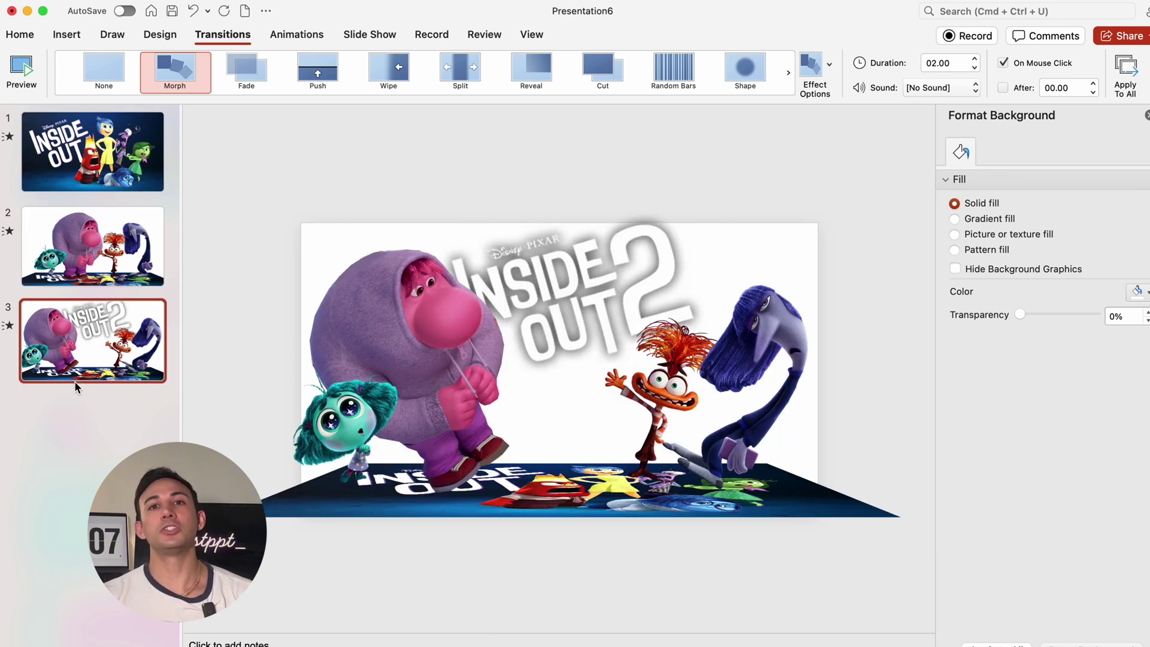
click(975, 68)
click(975, 68)
click(975, 67)
click(975, 68)
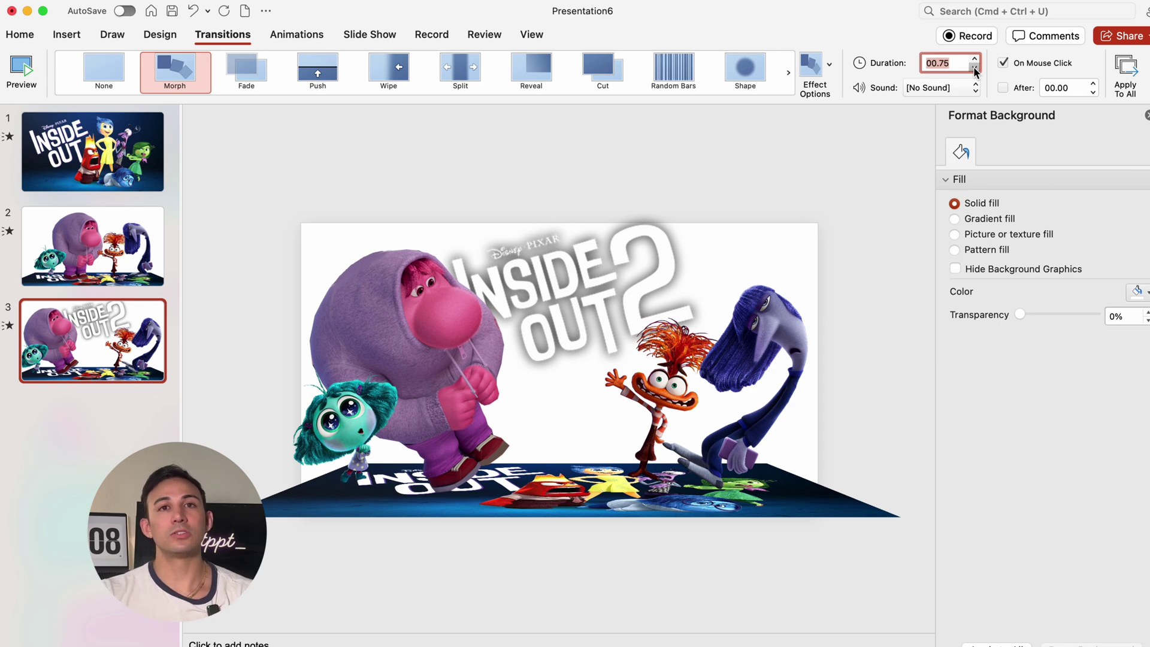
Shorten the Morph transition duration of slide 3 a little further.
click(975, 68)
click(975, 68)
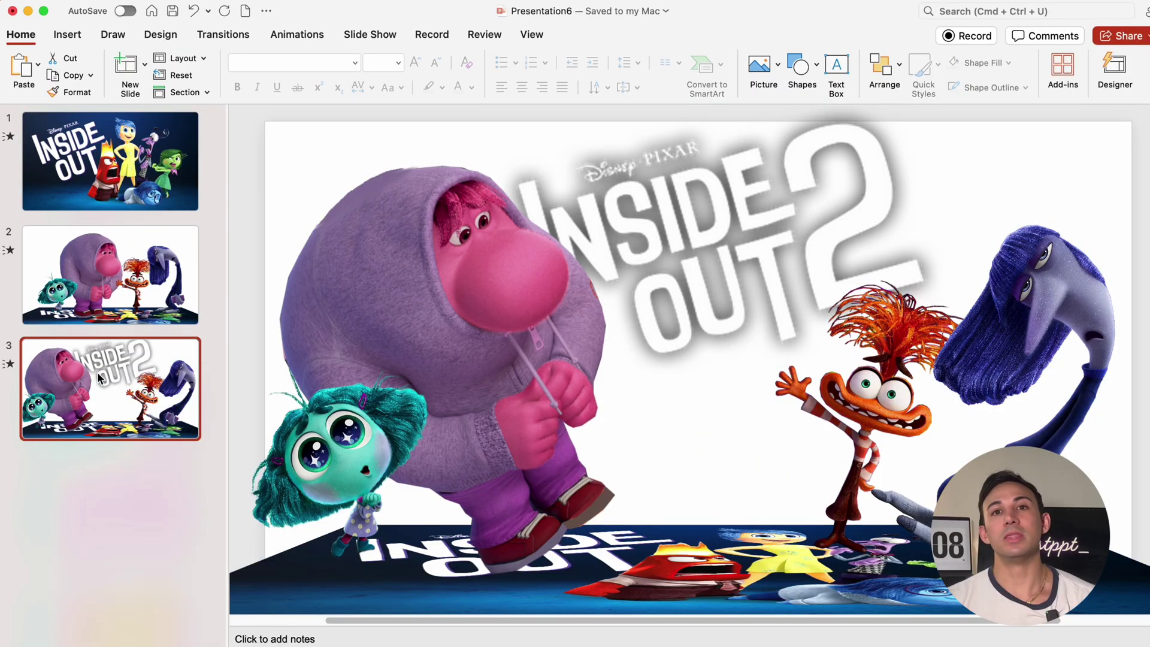
Duplicate slide 3.
right_click(171, 371)
click(203, 478)
On slide 4, move the Inside Out 2 logo above the slide area and delete the flattened poster.
click(772, 210)
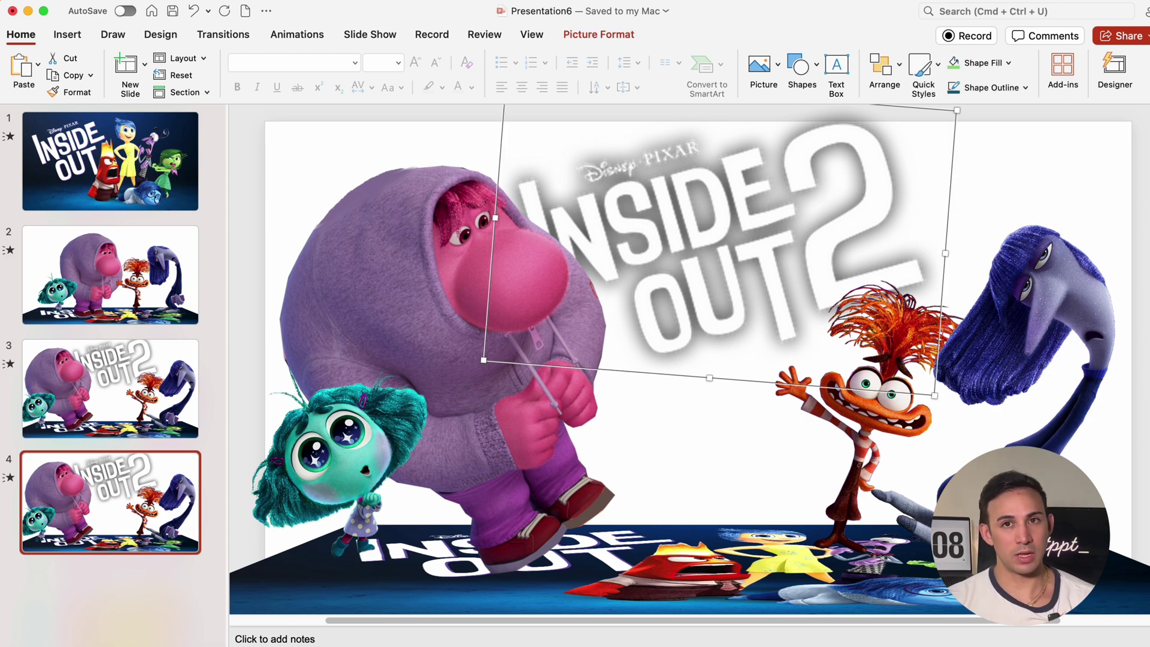
scroll(749, 312, down, 5)
drag(740, 328, 748, 146)
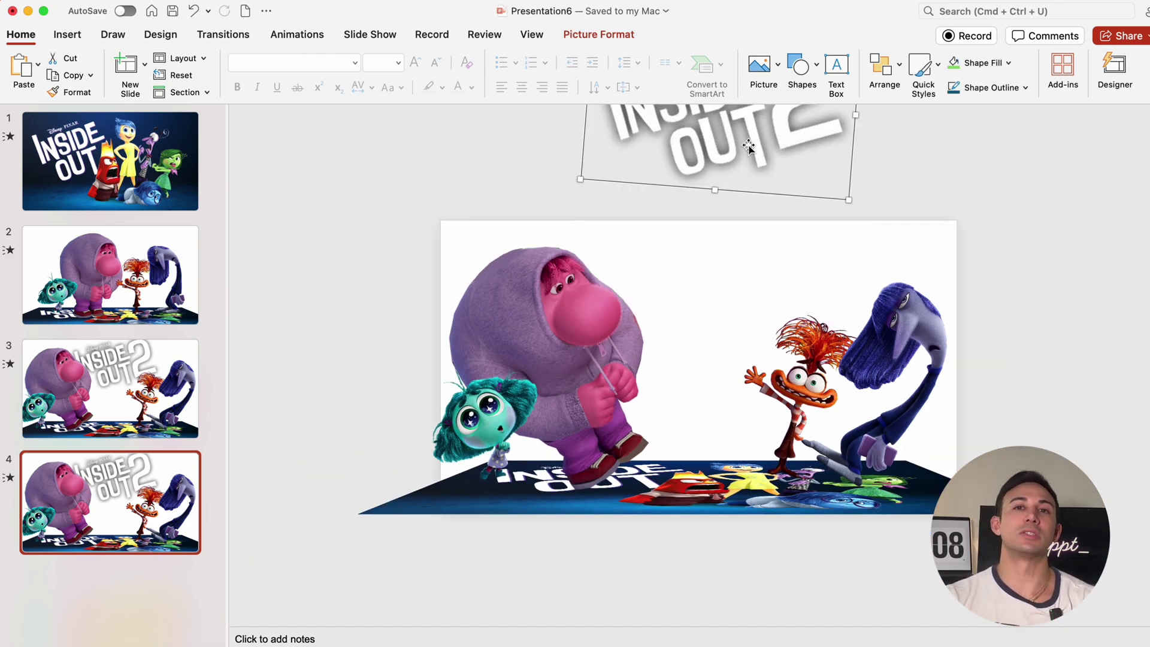
click(581, 510)
key(Delete)
Straighten and shrink the four characters on slide 4 and line them up along the slide's bottom edge.
drag(485, 419, 472, 452)
drag(436, 316, 461, 313)
click(527, 312)
drag(486, 242, 555, 245)
drag(462, 242, 556, 352)
click(464, 449)
drag(593, 429, 569, 460)
click(899, 335)
drag(948, 277, 879, 257)
click(803, 386)
drag(916, 416, 884, 443)
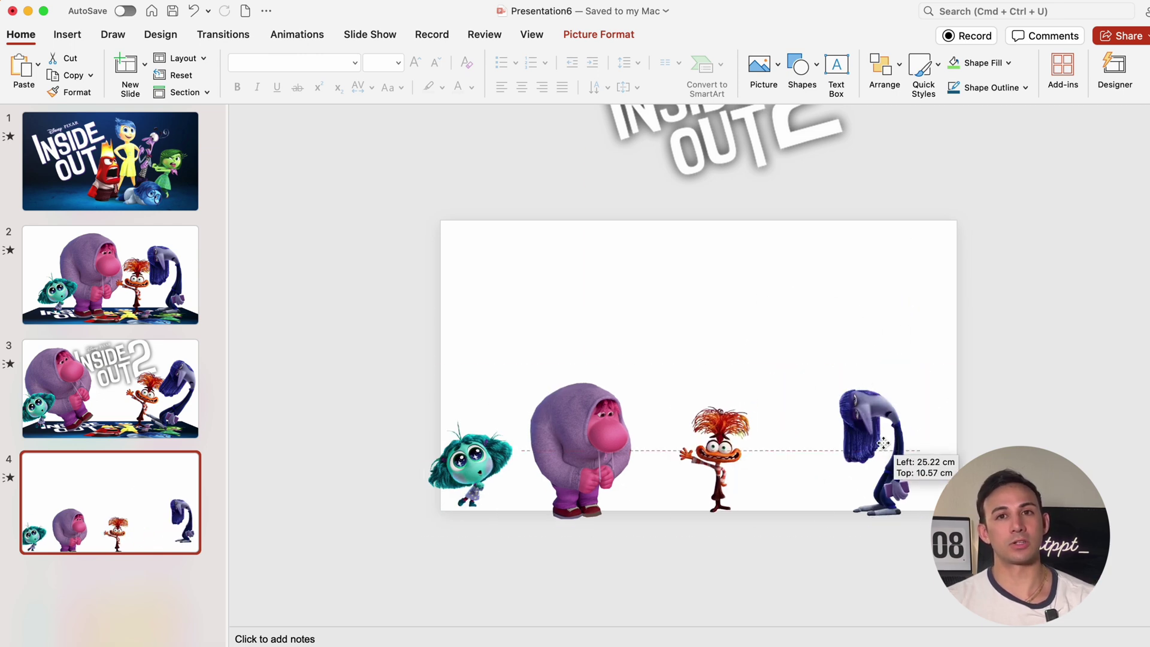
Draw a parallelogram about 19.05 cm high and 40.64 cm wide across slide 4.
click(813, 65)
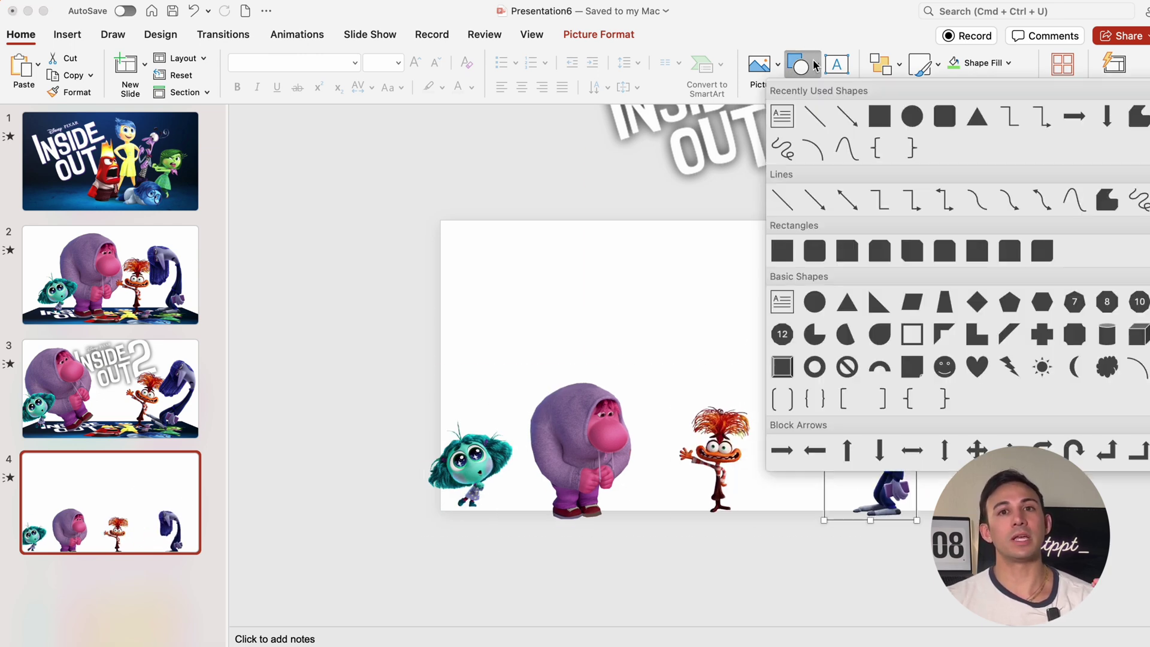
click(914, 302)
mouse_move(426, 220)
mouse_down()
mouse_move(719, 334)
mouse_move(1037, 511)
mouse_up()
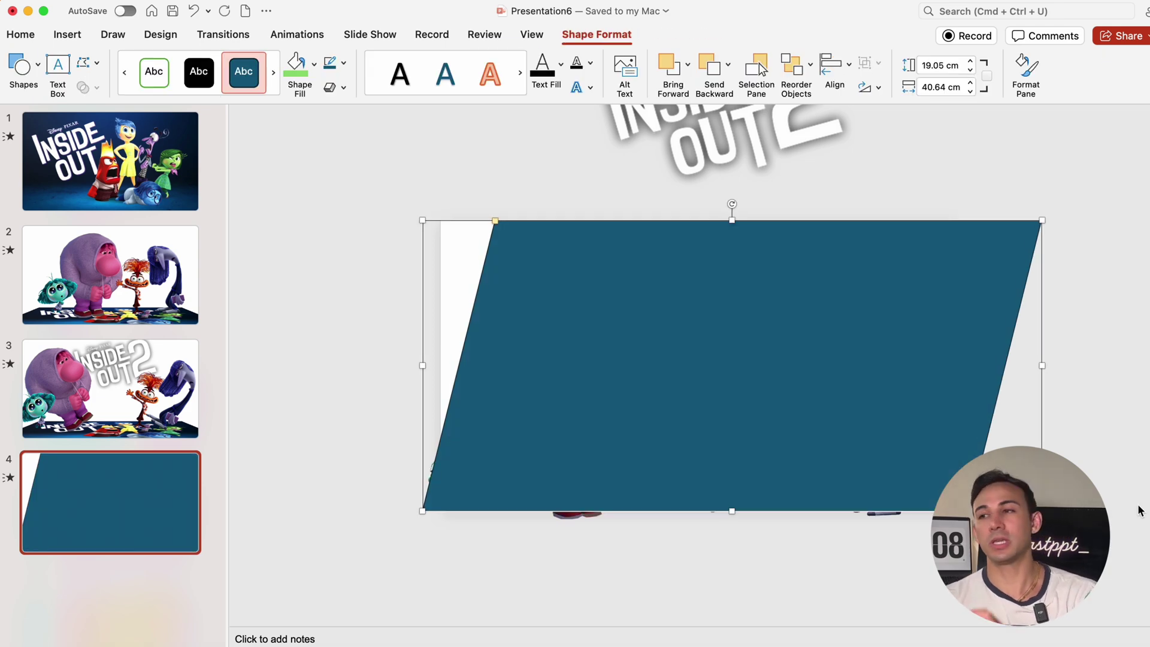
Paste the teal, magenta, orange and purple gradient swatches above slide 4 and move the logo clear of them.
key(super+v)
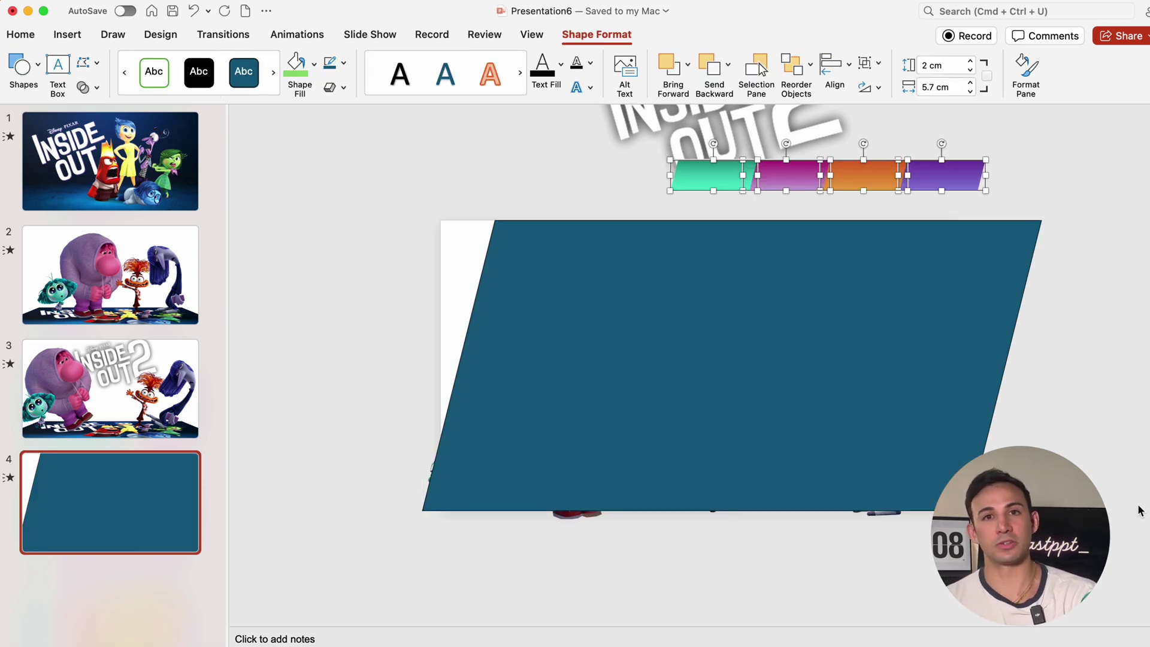
scroll(1078, 437, up, 3)
click(774, 208)
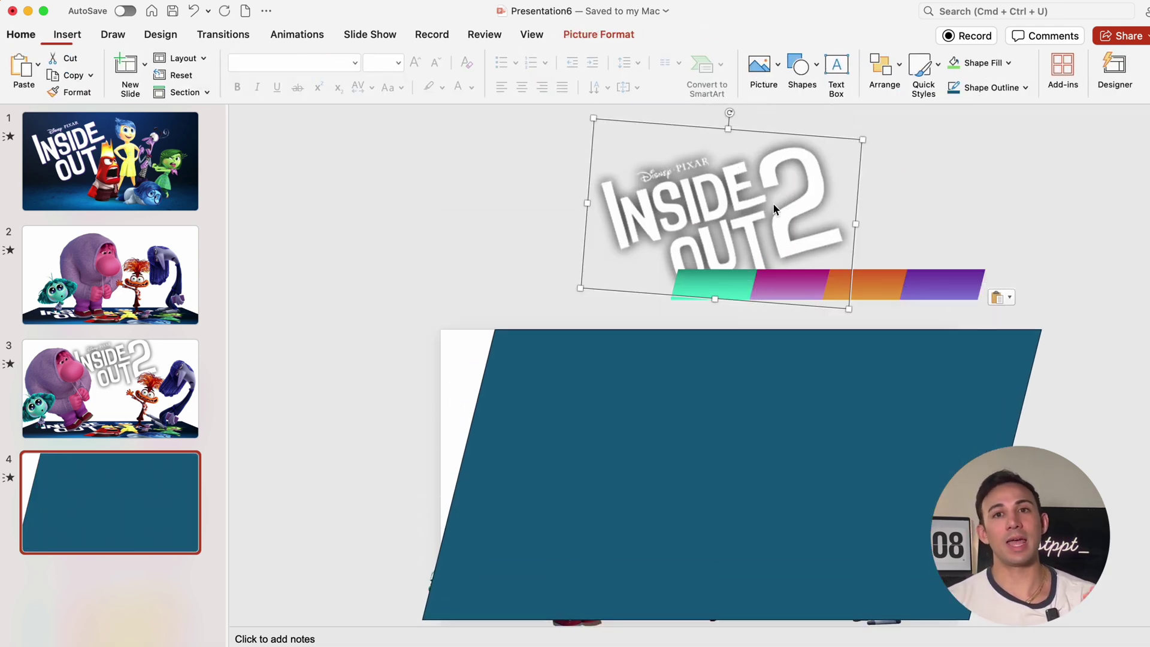
drag(773, 208, 737, 157)
scroll(939, 282, down, 3)
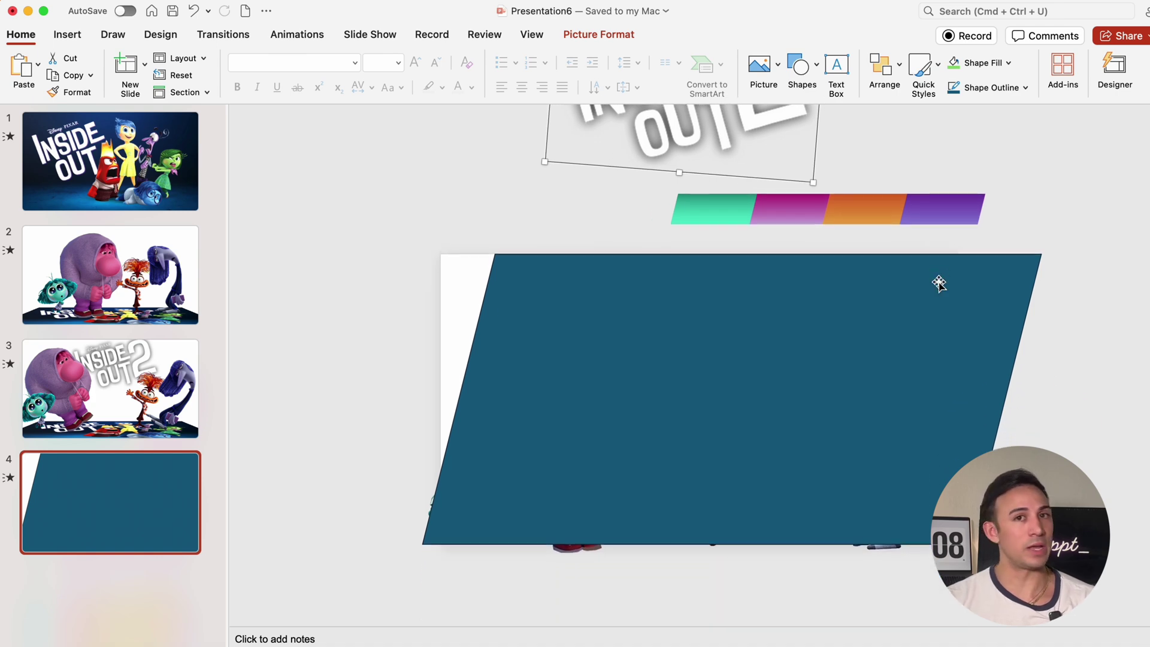
Give the large parallelogram on slide 4 a gradient fill.
click(834, 334)
right_click(834, 334)
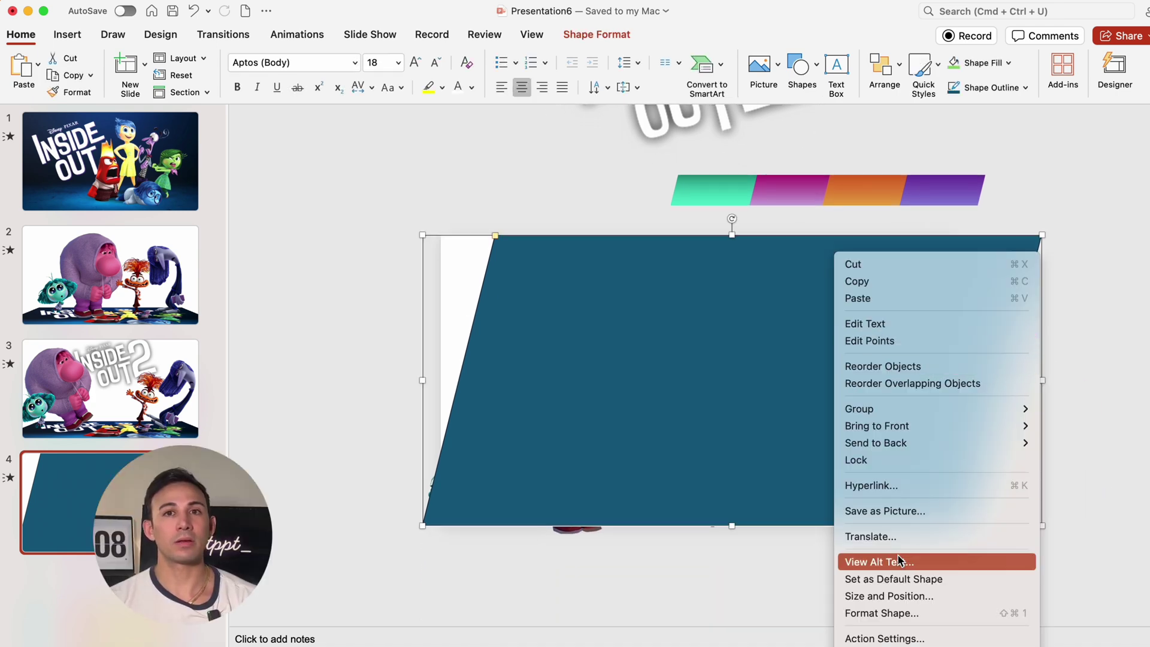
click(929, 610)
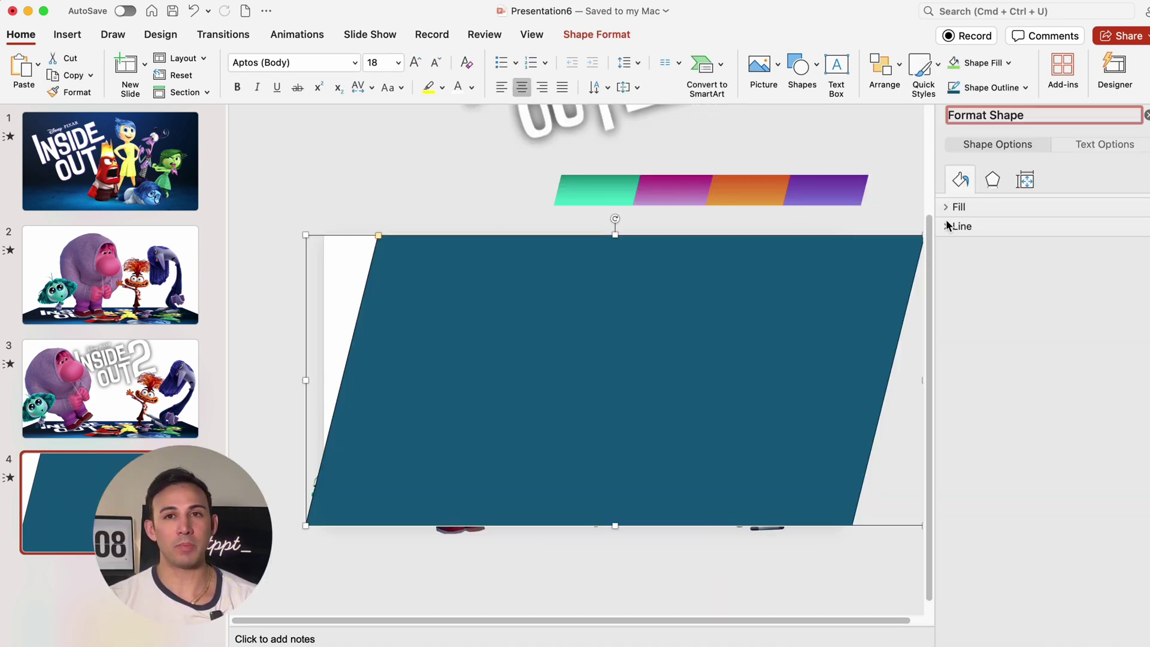
click(961, 208)
click(982, 262)
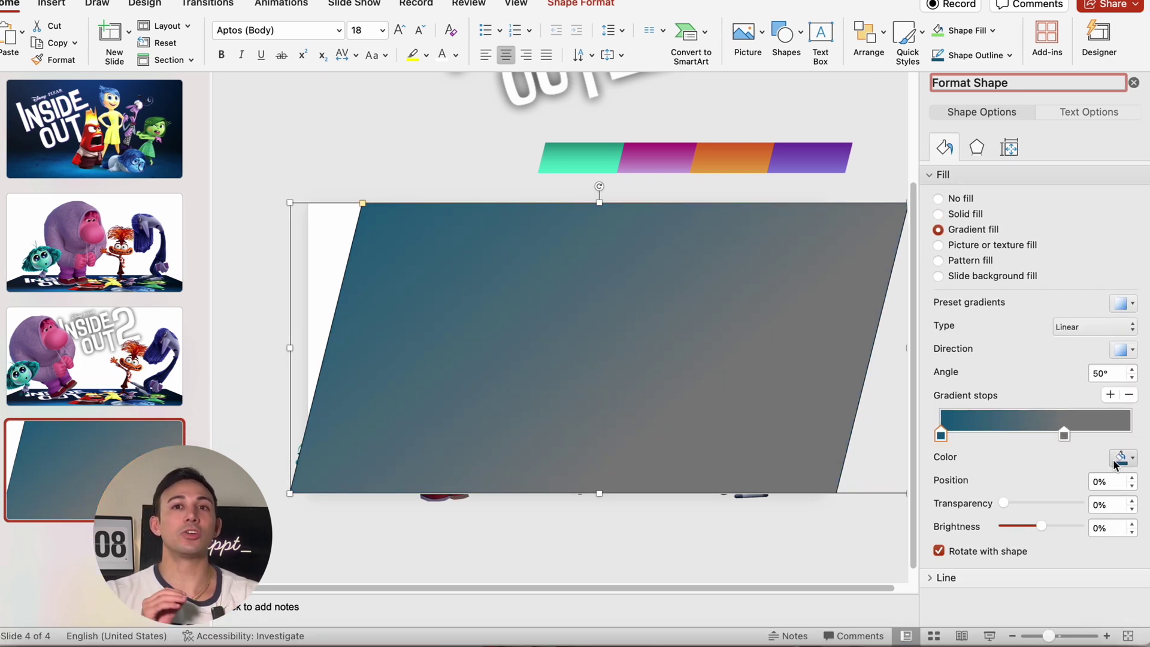
Set the parallelogram's first gradient stop to the dark purple sampled from the purple swatch.
click(1115, 459)
click(1040, 626)
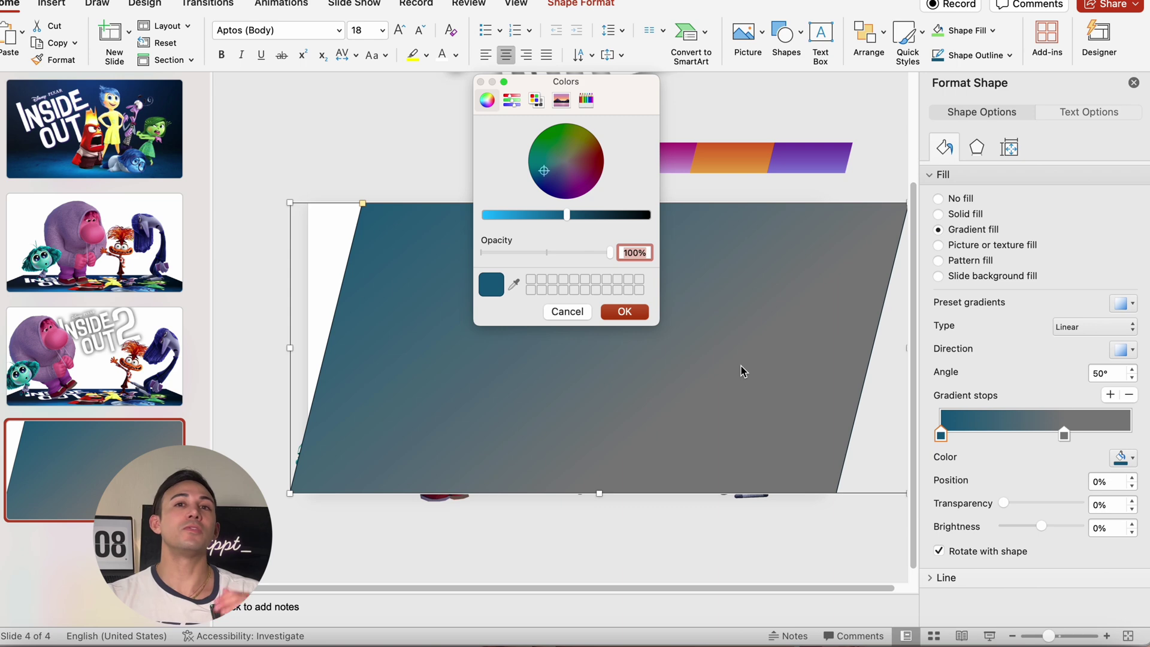
click(515, 286)
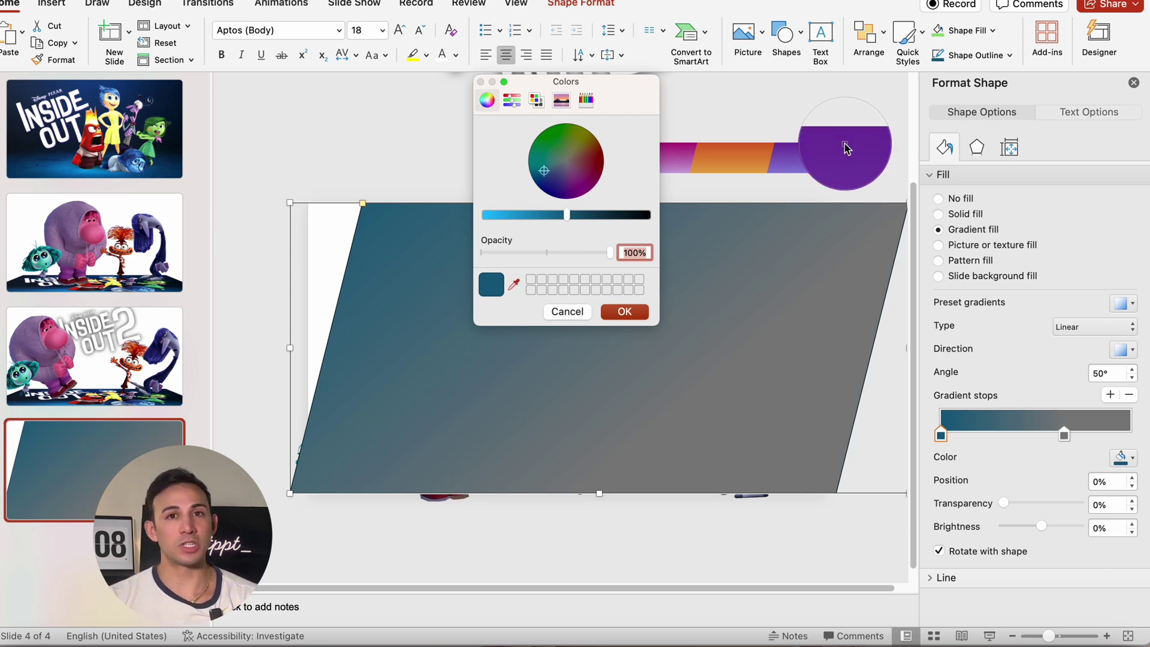
click(845, 145)
click(625, 312)
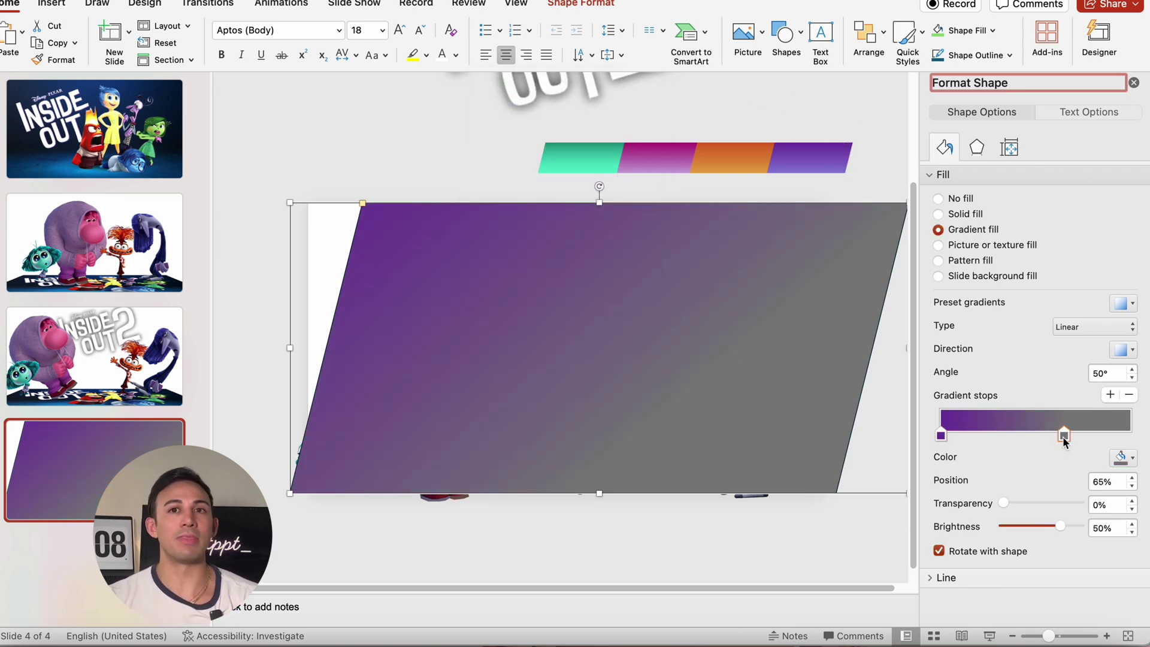
Set the parallelogram's 65% gradient stop to the light purple sampled from the lower part of the purple swatch.
click(1120, 458)
click(1060, 434)
click(514, 285)
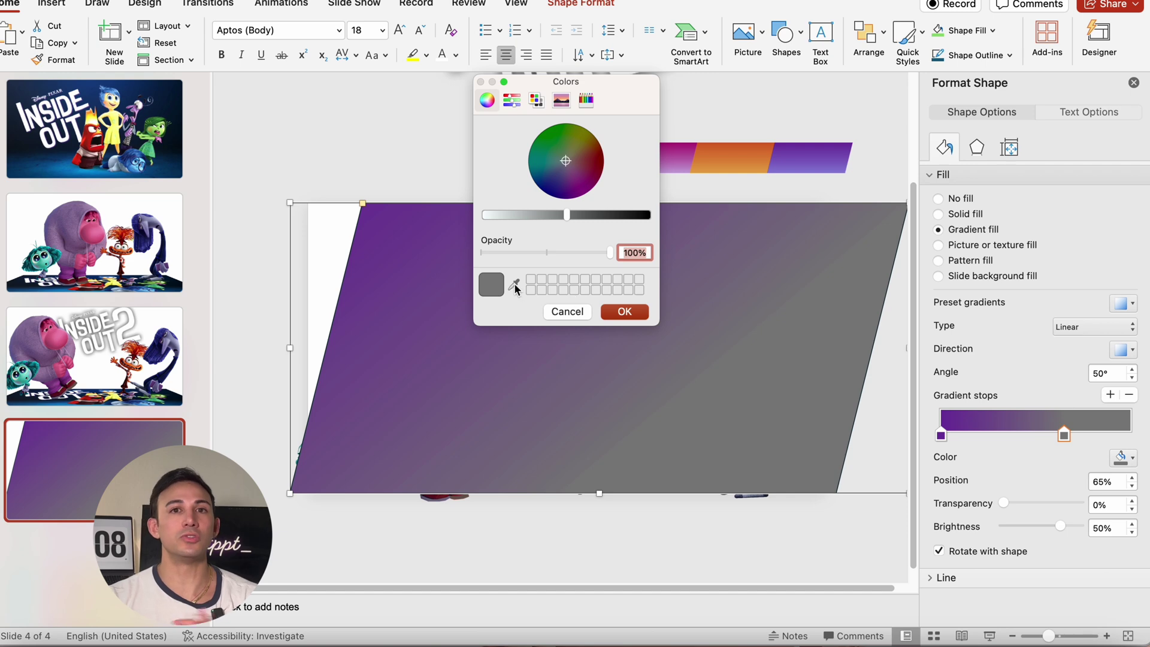
click(789, 173)
click(625, 312)
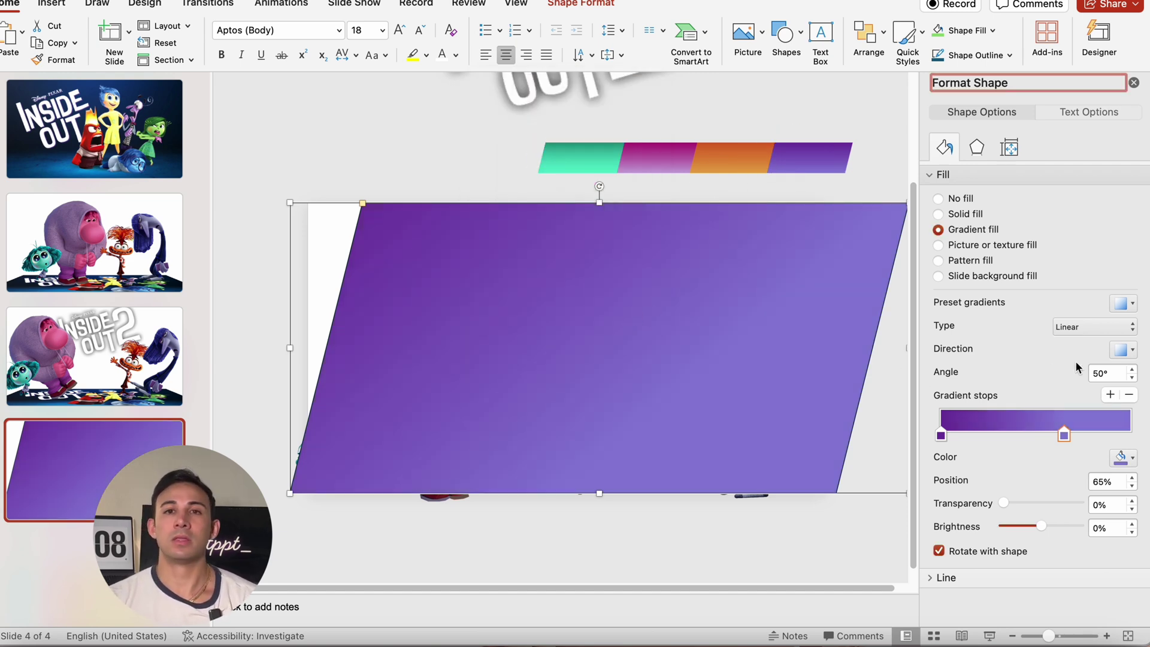
Run the parallelogram's linear gradient from top to bottom at 90° and remove its outline.
click(1132, 350)
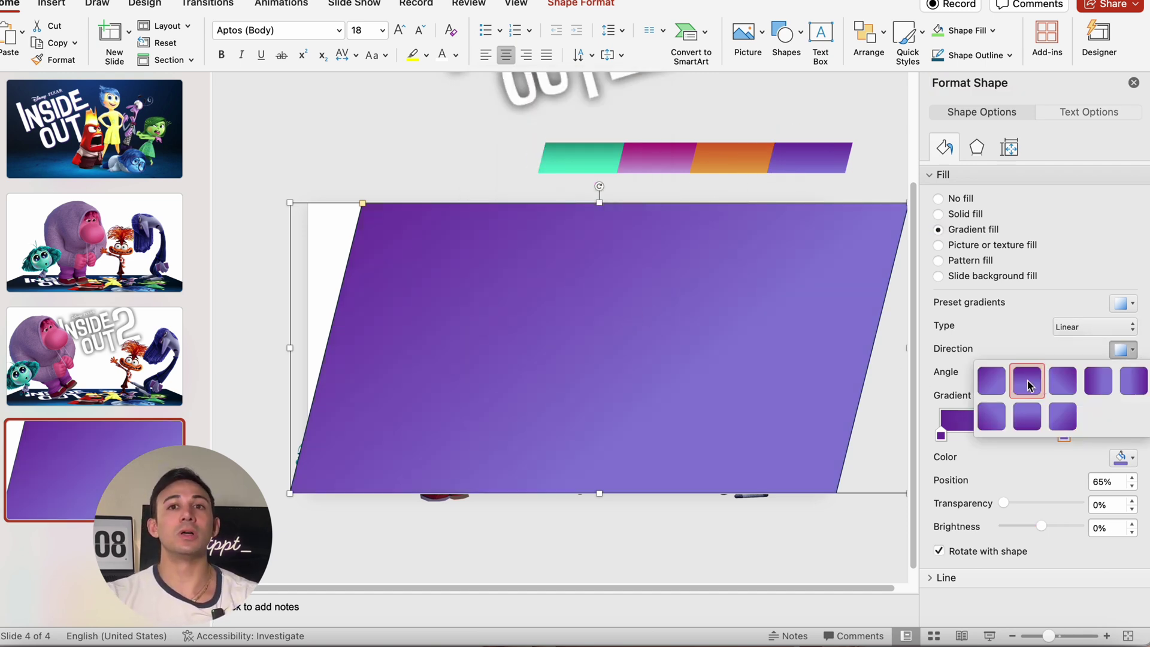
click(1026, 380)
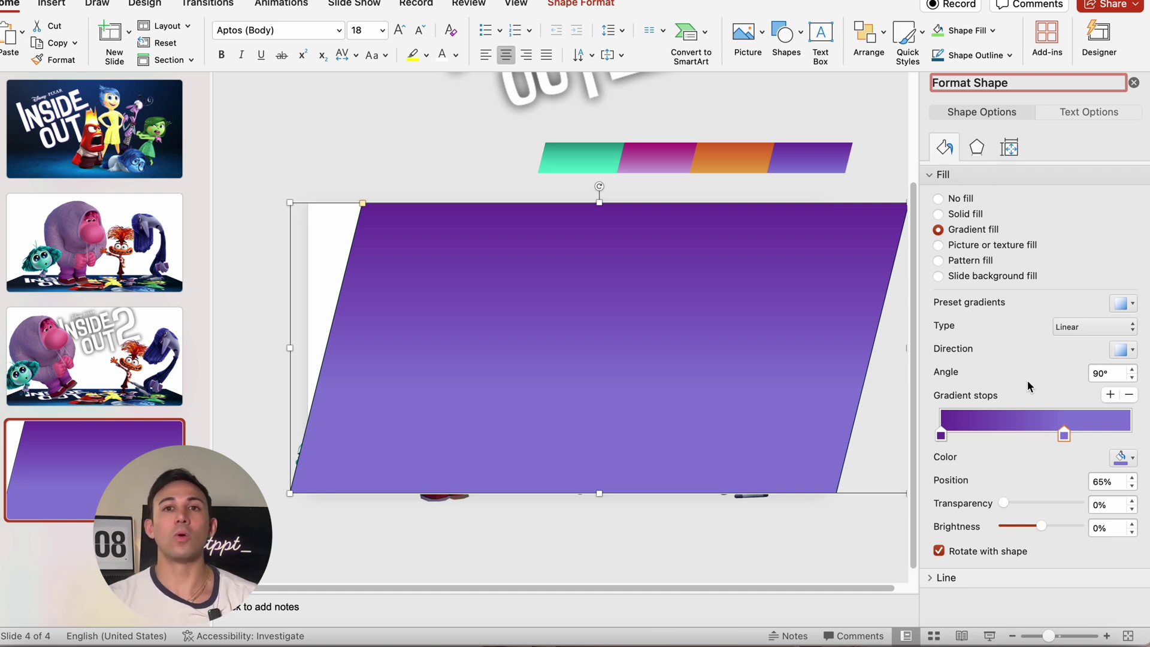
scroll(1028, 386, down, 5)
click(943, 175)
click(948, 193)
click(958, 218)
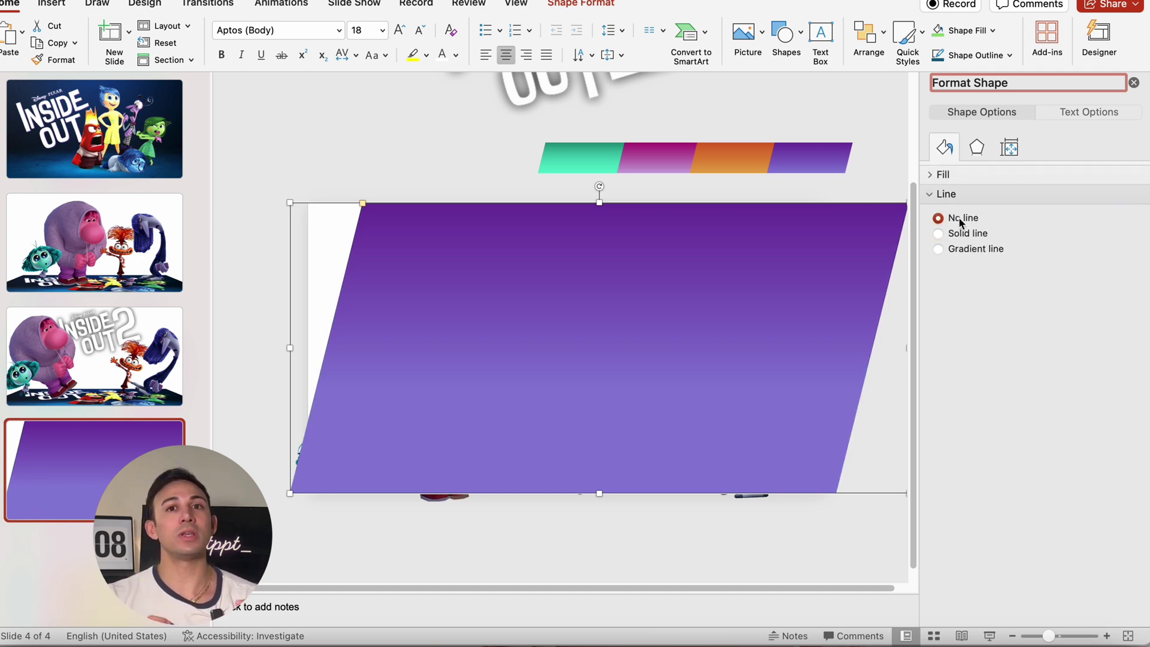
Move the light purple gradient stop to 100% and place a copy of the parallelogram further left.
click(959, 177)
drag(1064, 434, 1130, 438)
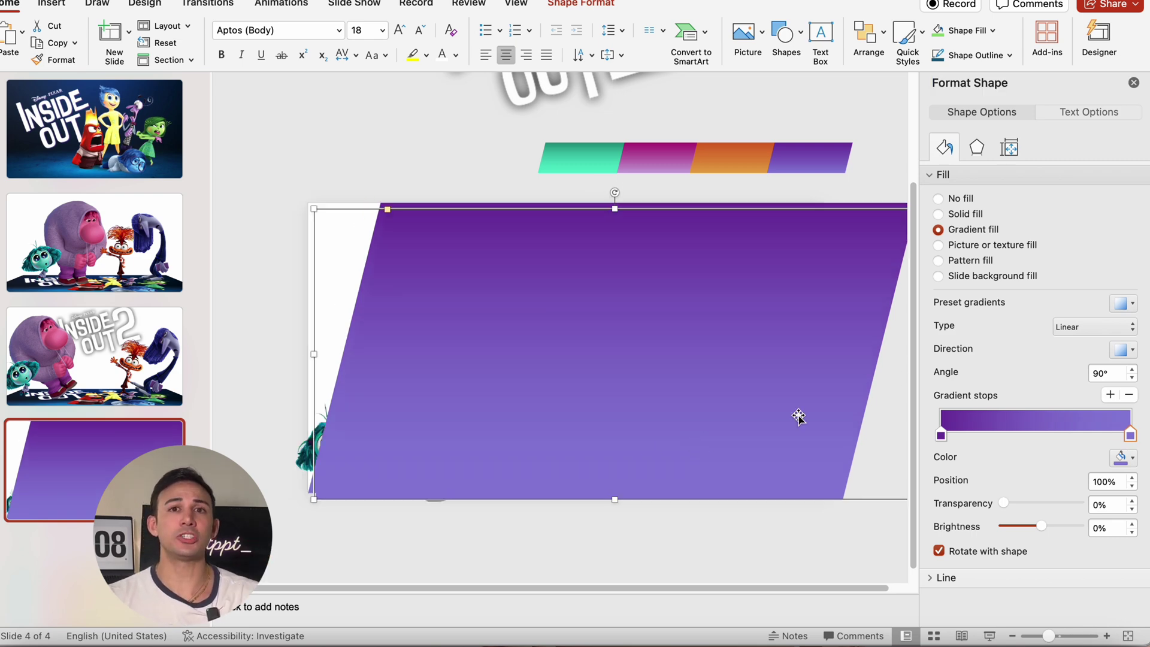
drag(797, 415, 703, 413)
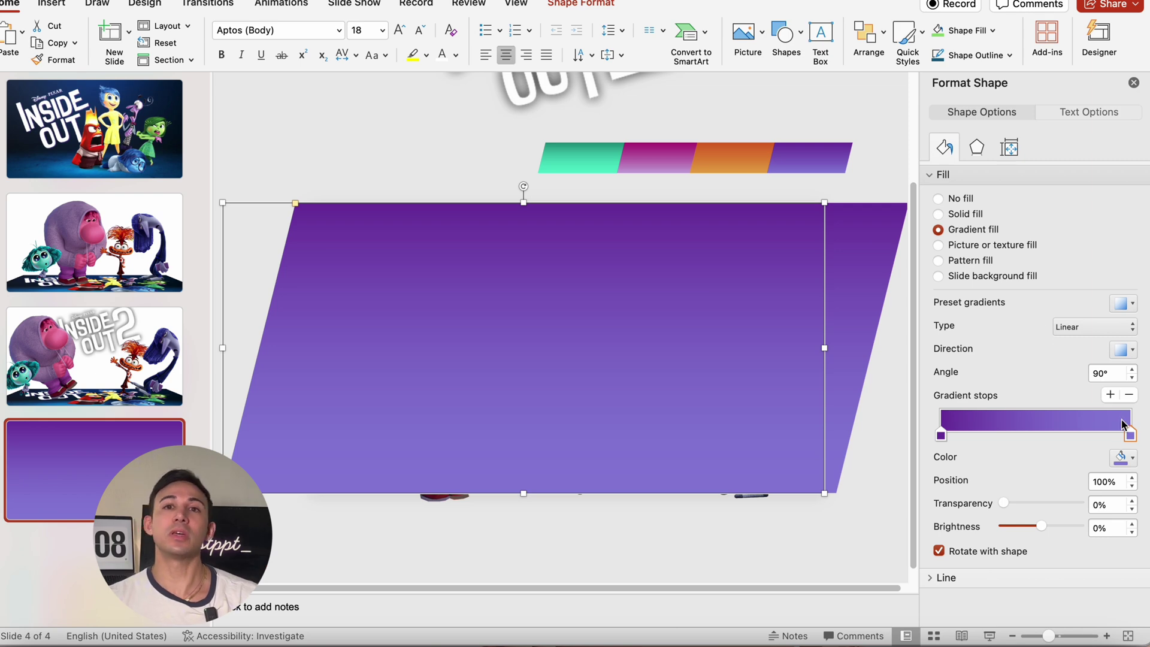
Set the copied parallelogram's 100% gradient stop to the light orange sampled from the orange swatch.
click(1122, 460)
click(1048, 432)
click(514, 284)
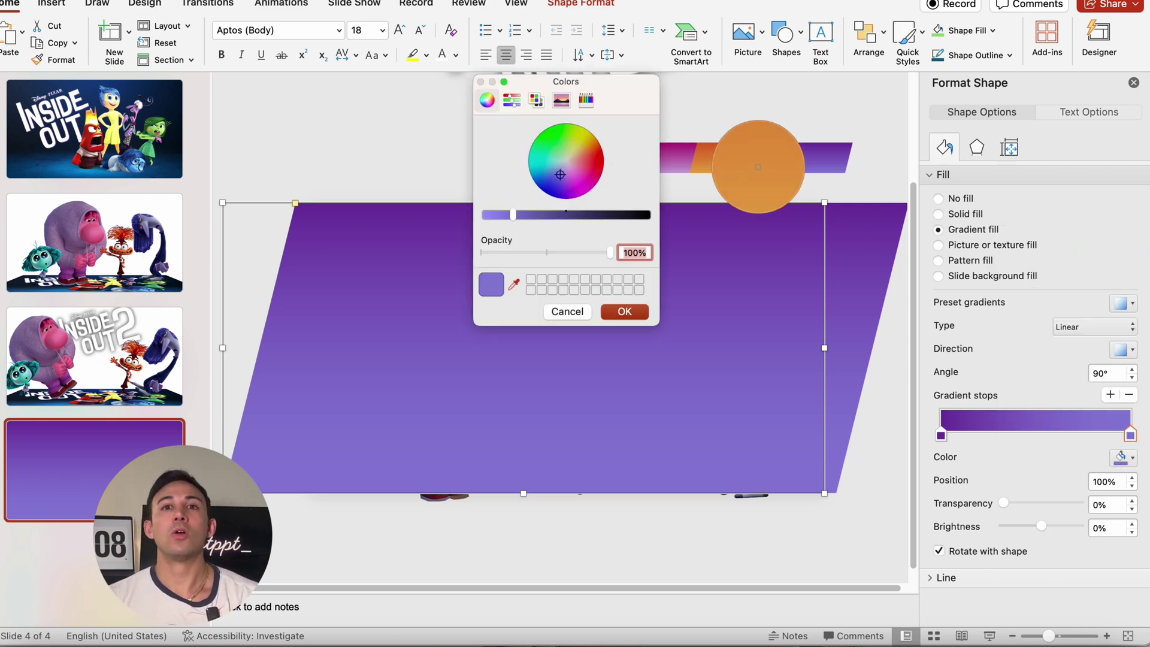
click(759, 168)
click(644, 312)
Set the copied parallelogram's 0% gradient stop to the dark orange sampled from the top of the orange swatch.
click(1122, 458)
click(1048, 432)
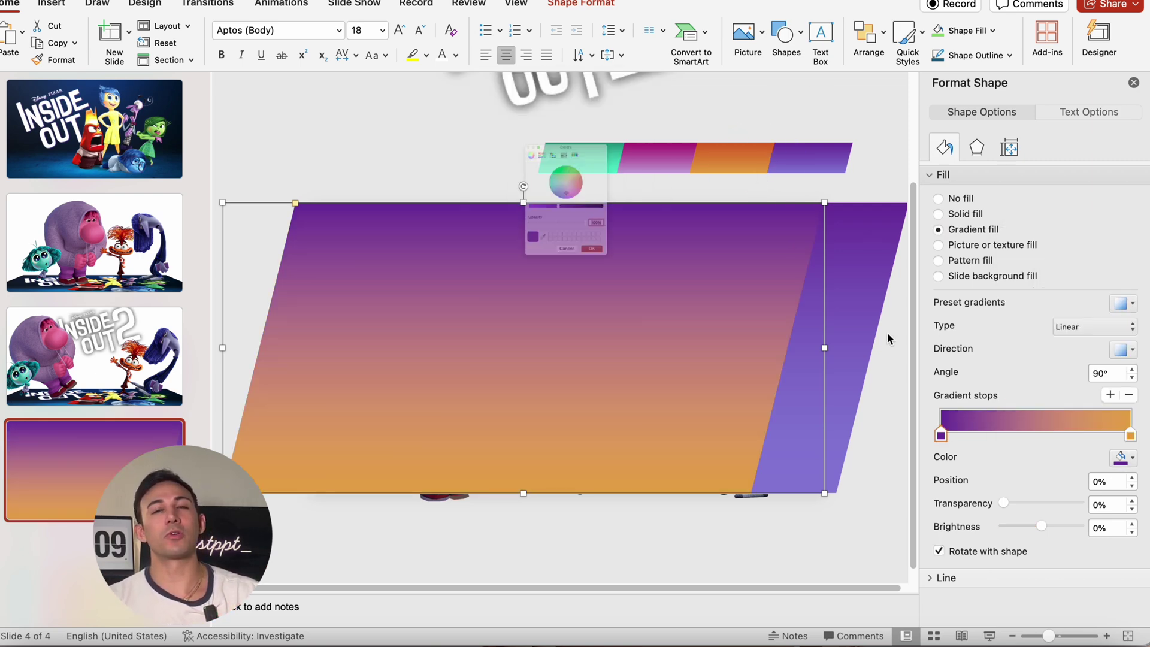
click(514, 284)
click(723, 146)
click(630, 307)
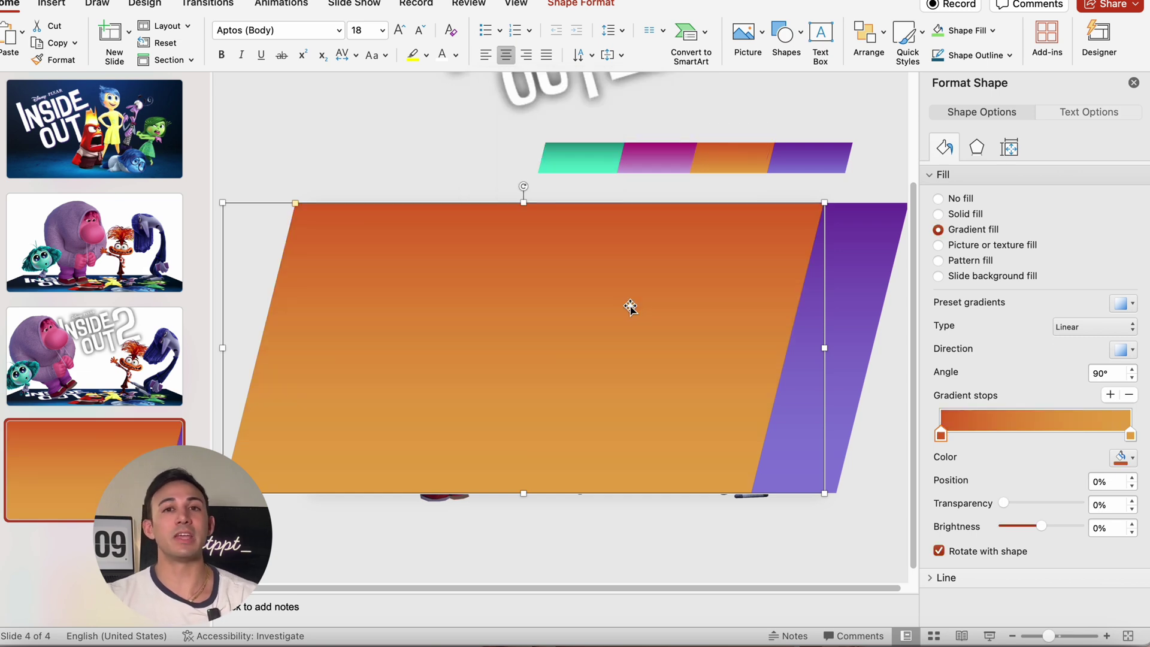
Create magenta and teal copies of the parallelogram with gradient colours sampled from the matching swatches.
click(1122, 458)
click(1061, 435)
click(513, 284)
click(742, 159)
click(514, 284)
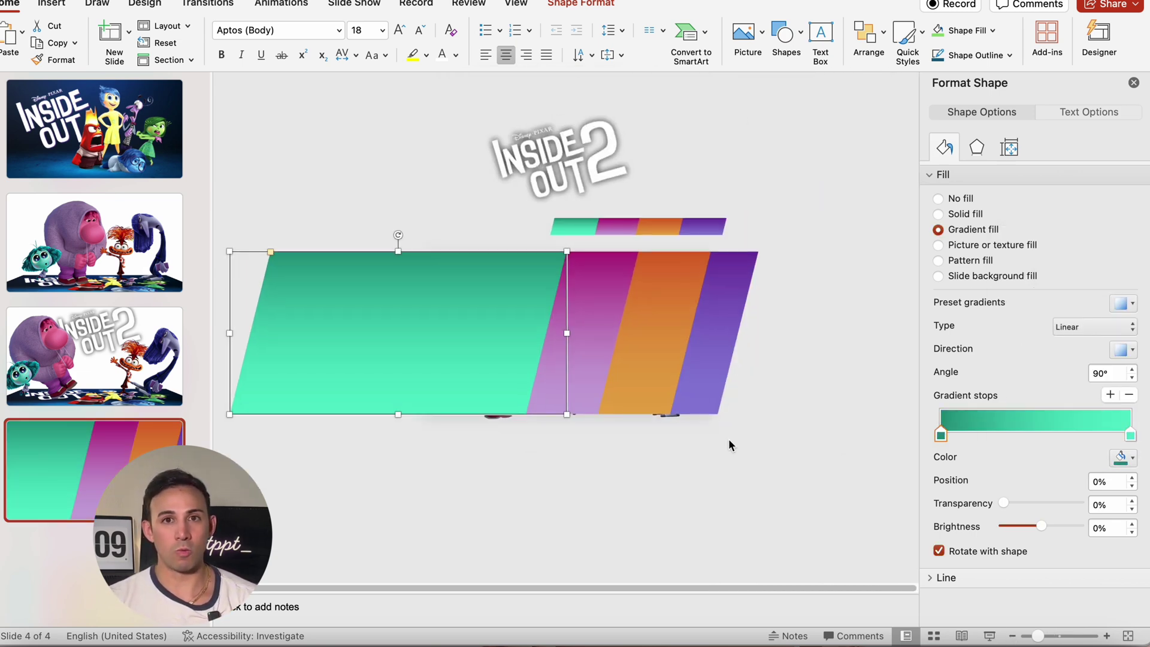
Reposition the overlapping parallelograms to leave narrow magenta and orange strips beside the teal one, and send all four to the back.
drag(686, 365, 630, 349)
drag(519, 352, 605, 353)
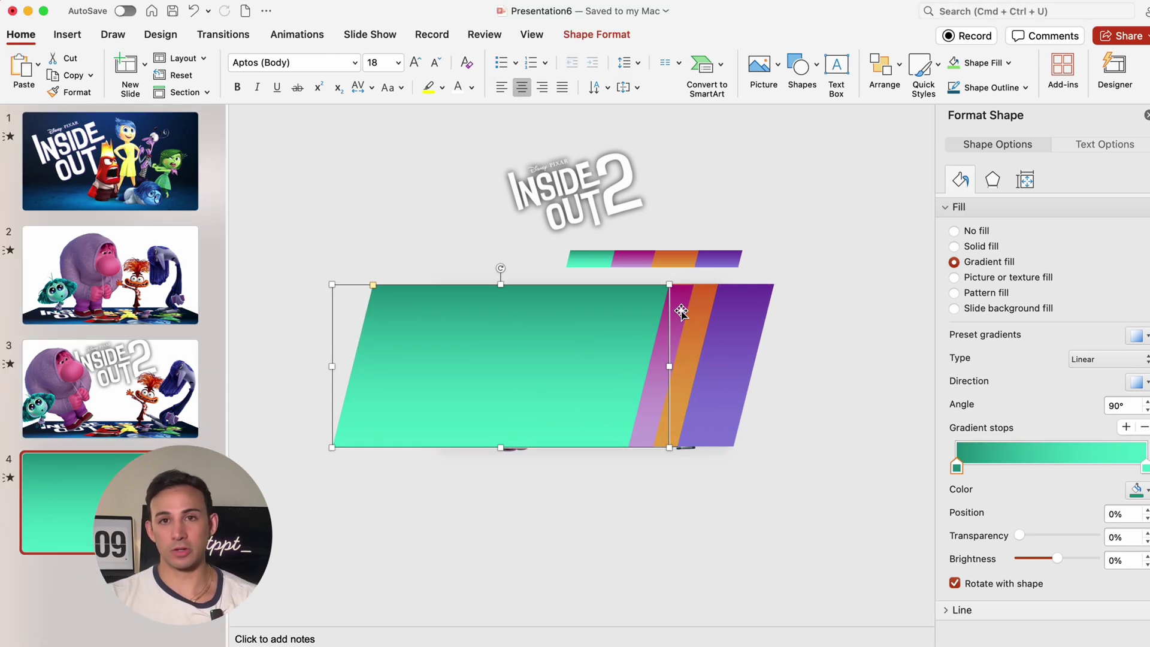
shift+click(678, 273)
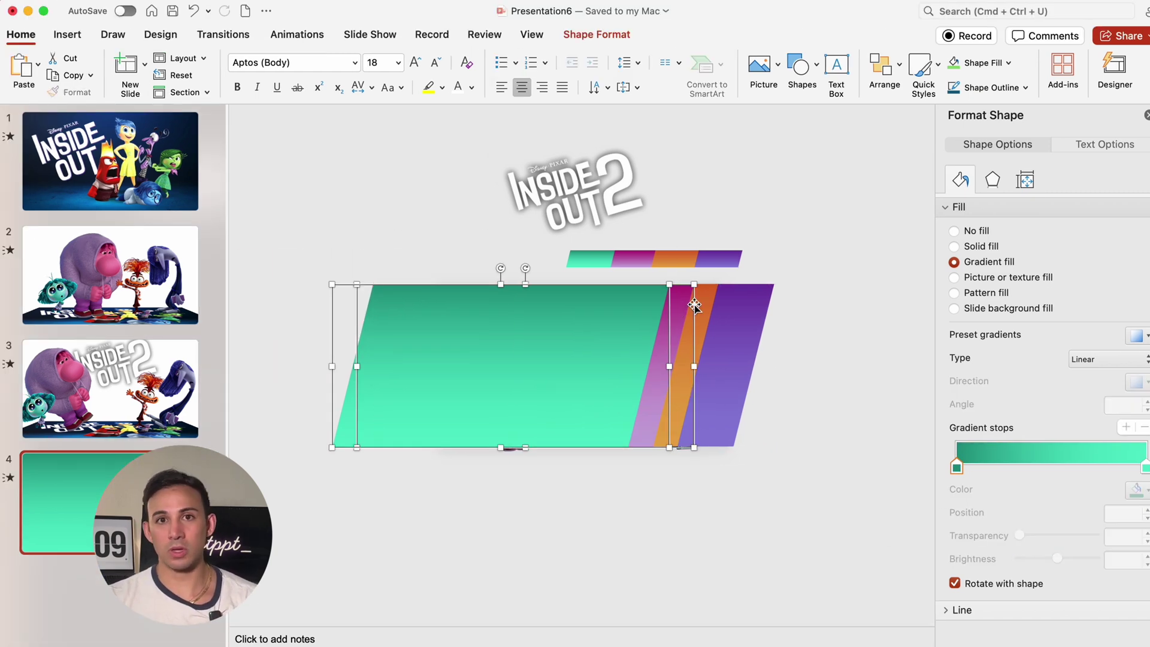
right_click(732, 312)
mouse_move(863, 419)
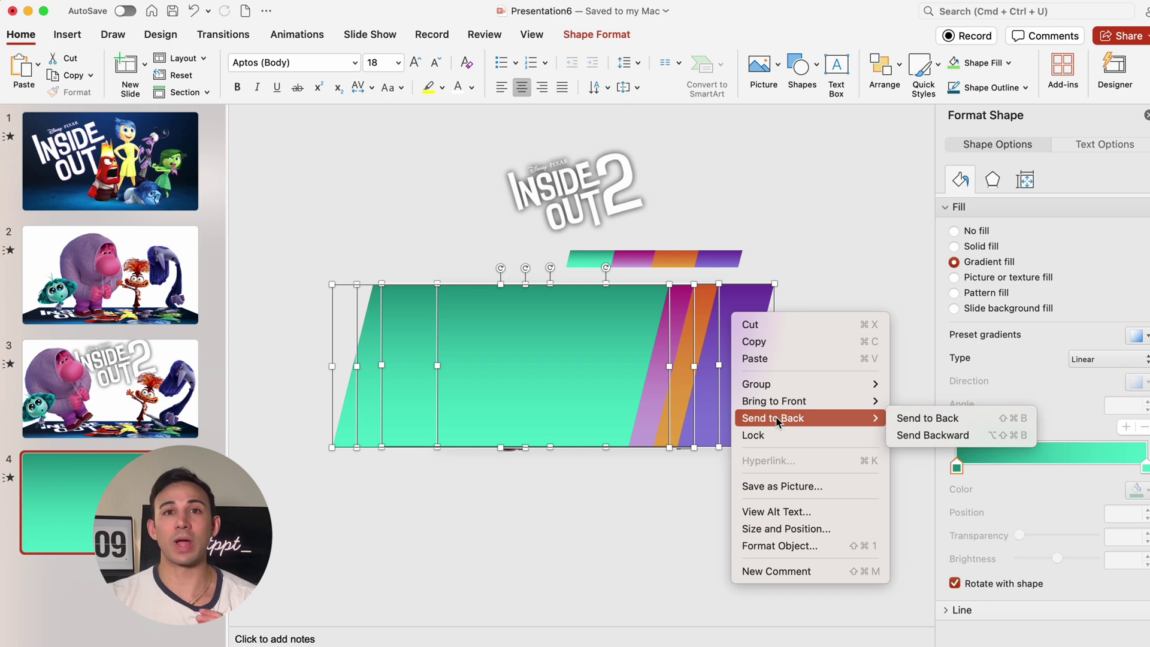
click(931, 418)
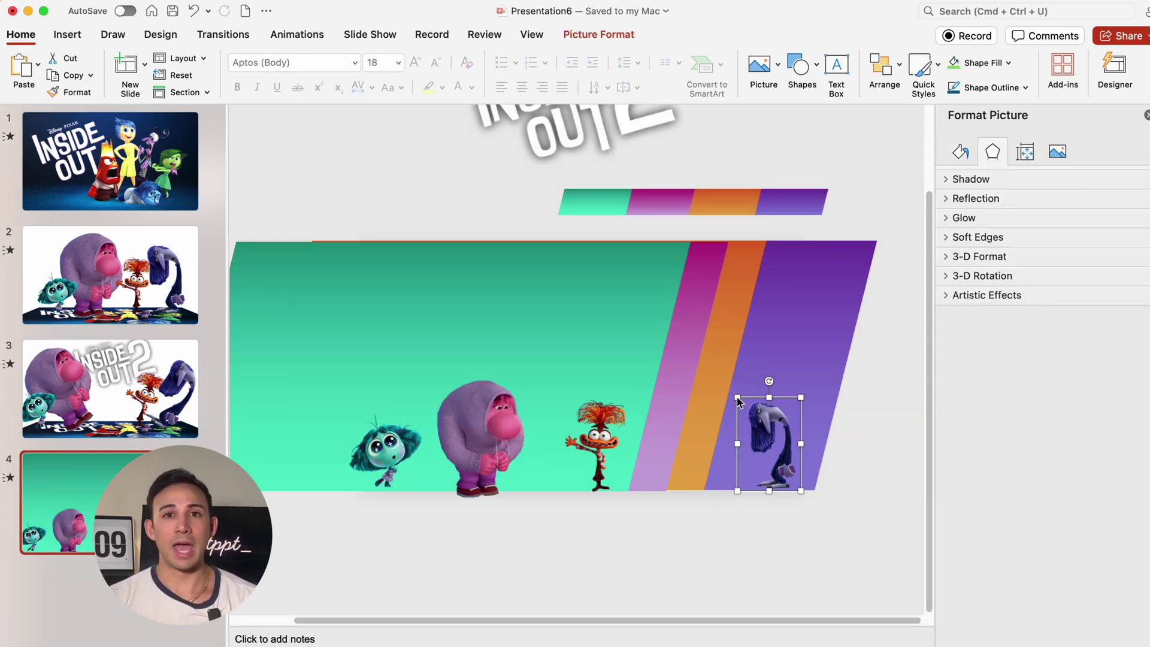
Move the indigo, orange and purple-hooded characters to the bottom of the purple, orange and magenta strips.
drag(770, 442, 749, 441)
drag(593, 446, 693, 449)
click(601, 403)
click(484, 442)
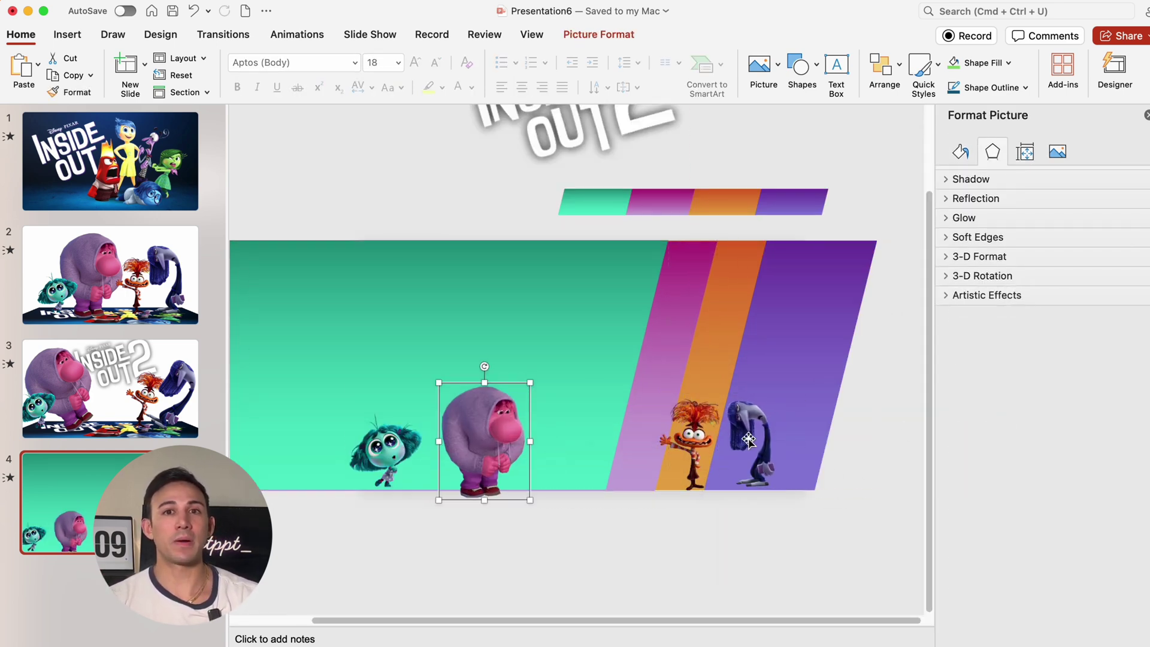
drag(497, 419, 649, 412)
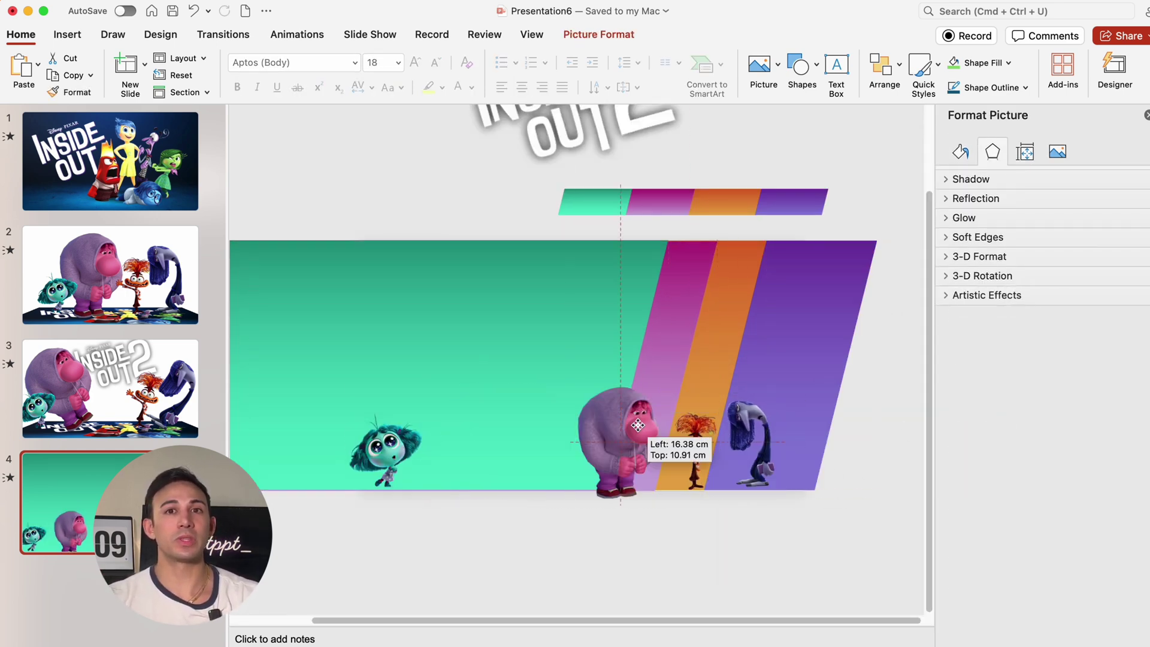
Shift the teal parallelogram left to widen the magenta strip, and enlarge and reposition the teal character on it.
drag(609, 352, 593, 351)
drag(405, 451, 442, 453)
drag(442, 452, 422, 439)
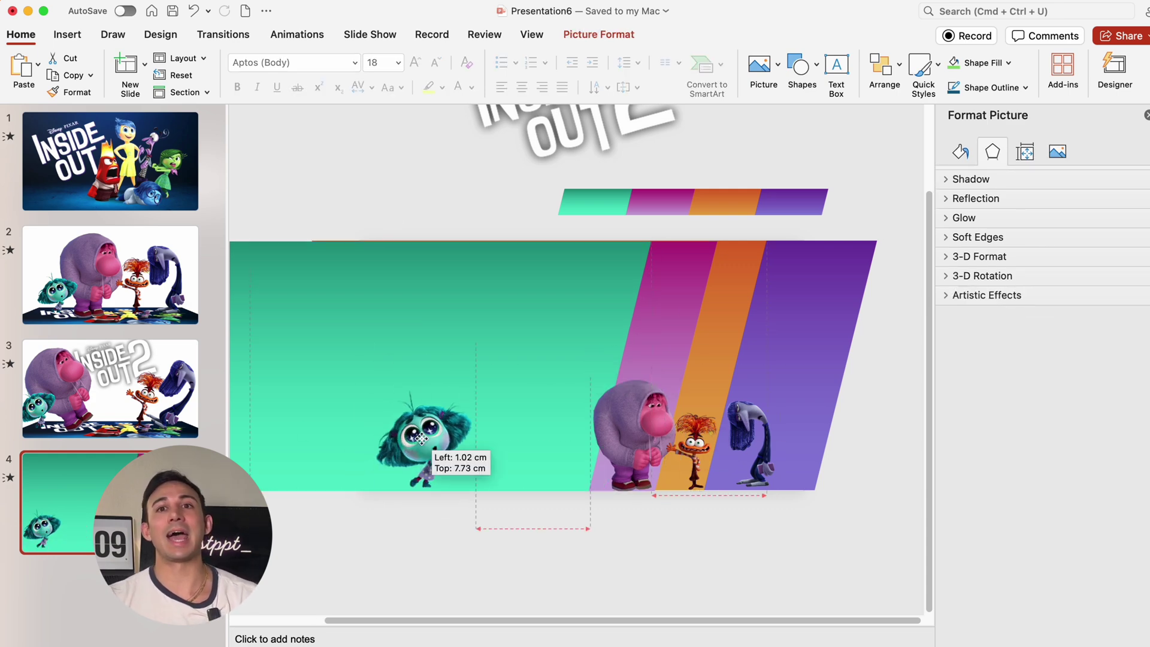
Add the title "ENVY" and the text "Envy is a feeling of discontent or resentful longing aroused by someone else's possessions, qualities, or luck." to slide 4.
text(ENVY Envy is a feeling of discontent or resentful longing aroused by someone else's possessions, qualities, or luck.)
click(592, 552)
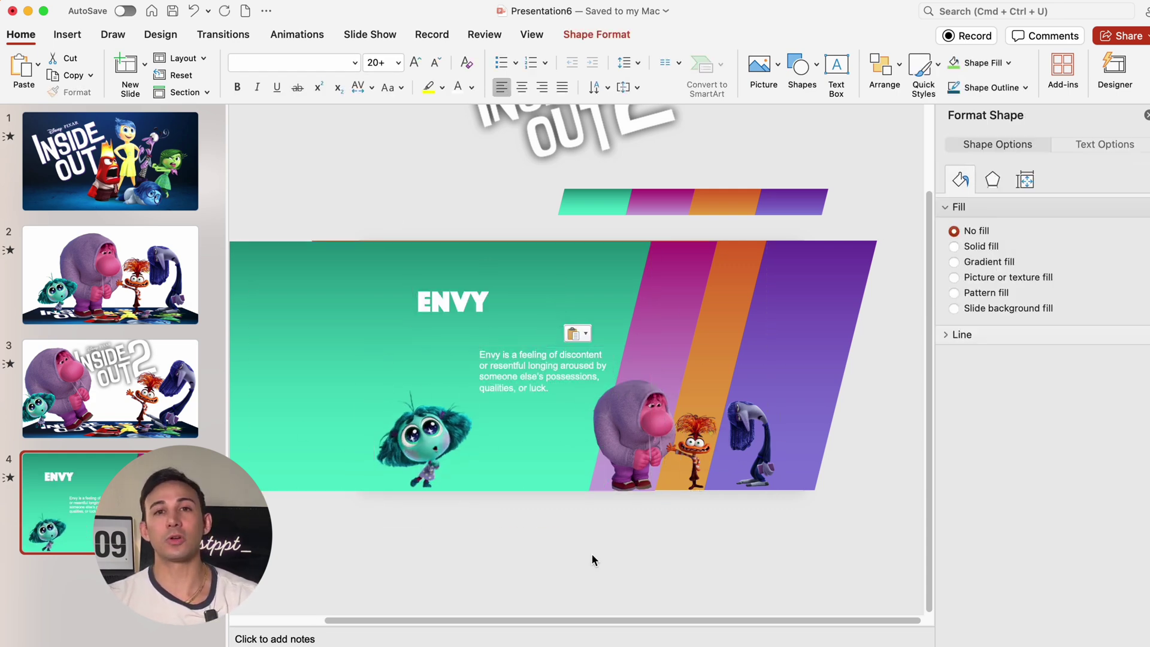
Duplicate the ENVY slide.
right_click(78, 487)
click(143, 512)
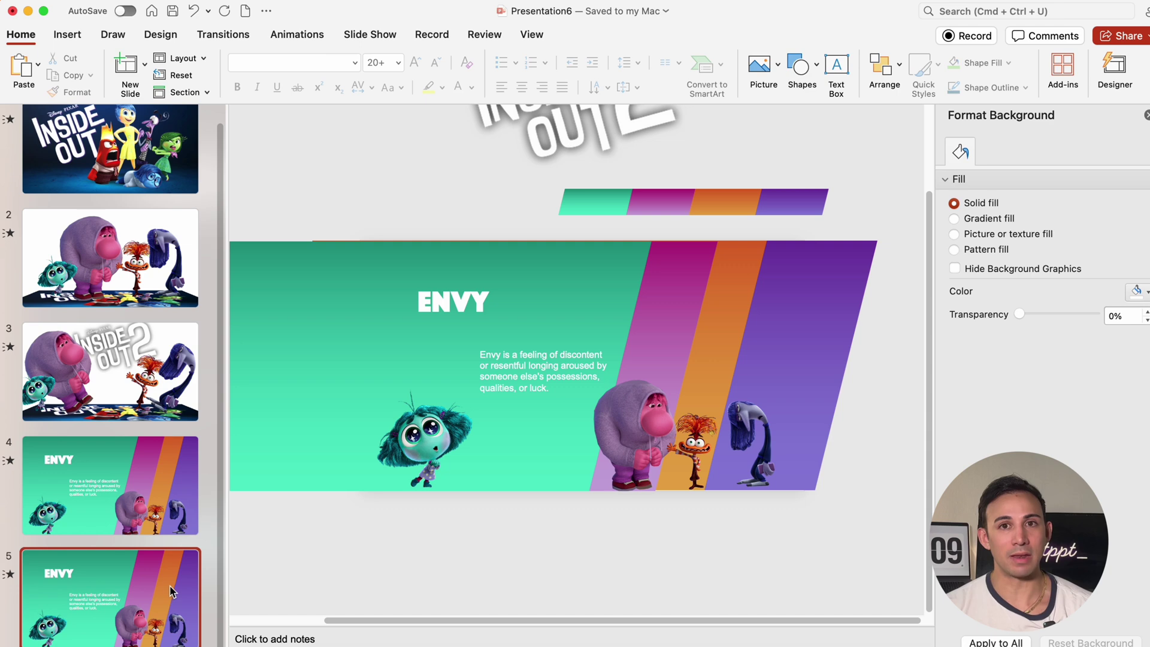
Shrink the teal character at the bottom of the teal panel on slide 5 and delete the ENVY title and description.
click(469, 372)
drag(478, 344, 427, 425)
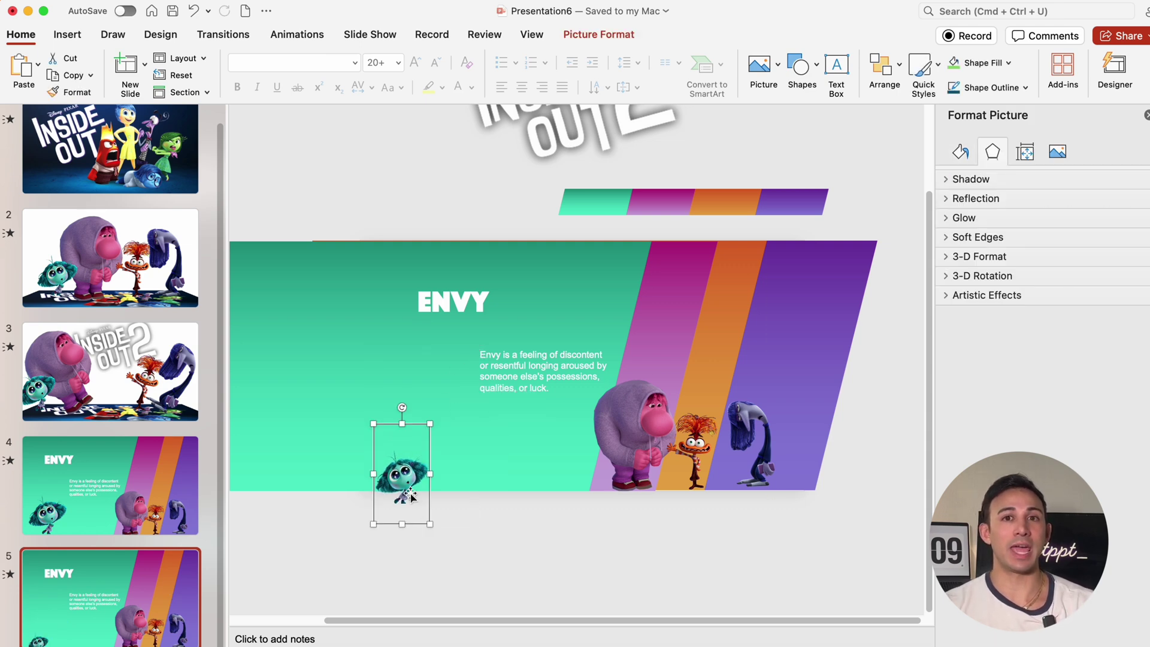
drag(410, 491, 406, 460)
click(470, 302)
shift+click(527, 379)
key(Delete)
Shift the teal parallelogram left to widen the magenta strip, adjust the teal character's position, and enlarge the purple-hooded character on the magenta strip's left edge.
drag(526, 379, 360, 396)
drag(408, 448, 394, 446)
click(635, 419)
drag(596, 381, 533, 303)
drag(620, 382, 483, 402)
Add the title "EMBARRASSMENT" and the text "Embarrassment is a feeling of self-consciousness, shame, or awkwardness in response to an uncomfortable or humiliating situation." to slide 5.
click(562, 490)
text(EMBARRASSMENT Embarrassment is a feeling of self-consciousness, shame, or awkwardness in response to an uncomfortable or humiliating situation.)
click(613, 529)
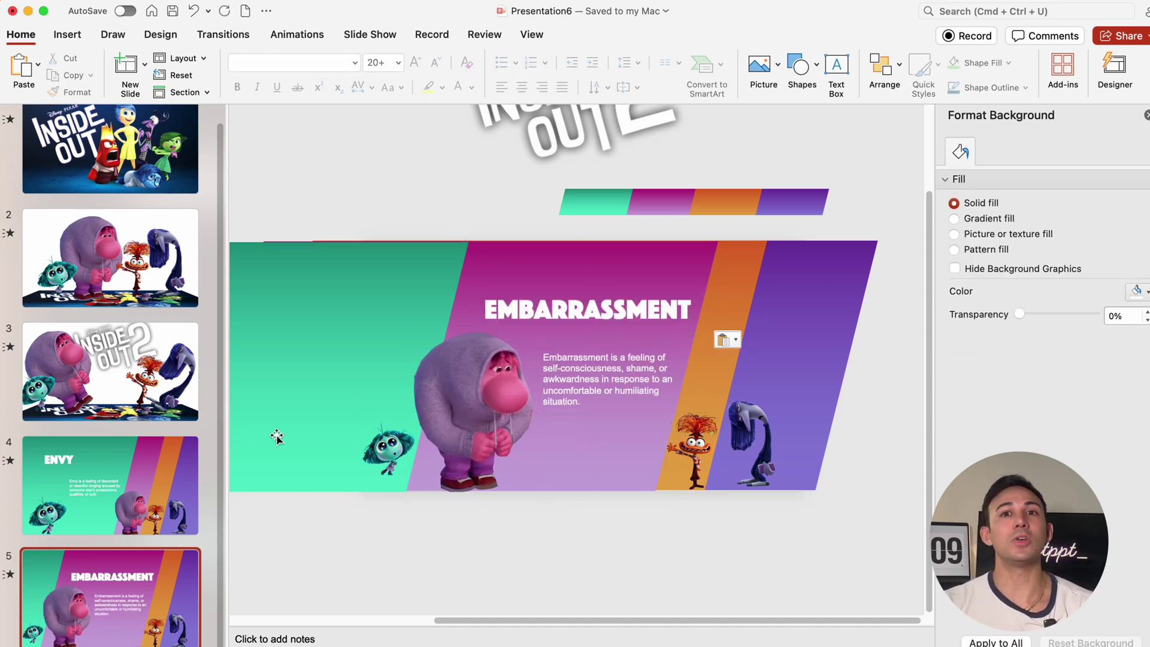
Duplicate the EMBARRASSMENT slide and shrink the purple-hooded character to the bottom of the magenta strip on the copy.
right_click(125, 596)
click(180, 516)
click(479, 389)
drag(544, 328, 470, 418)
drag(421, 459, 427, 448)
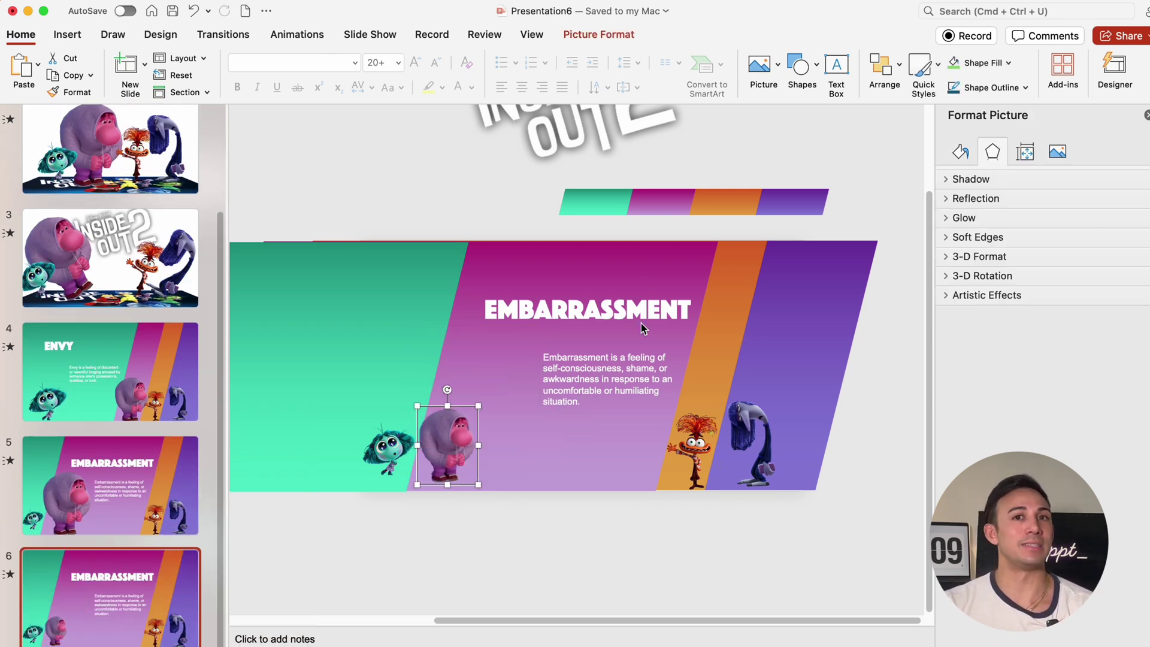
Delete the EMBARRASSMENT title and description from slide 6 and shift the magenta parallelogram left to widen the orange strip.
click(645, 316)
shift+click(640, 381)
key(Delete)
drag(649, 362, 466, 375)
Enlarge the orange character and place it at the left edge of the widened orange strip.
click(692, 455)
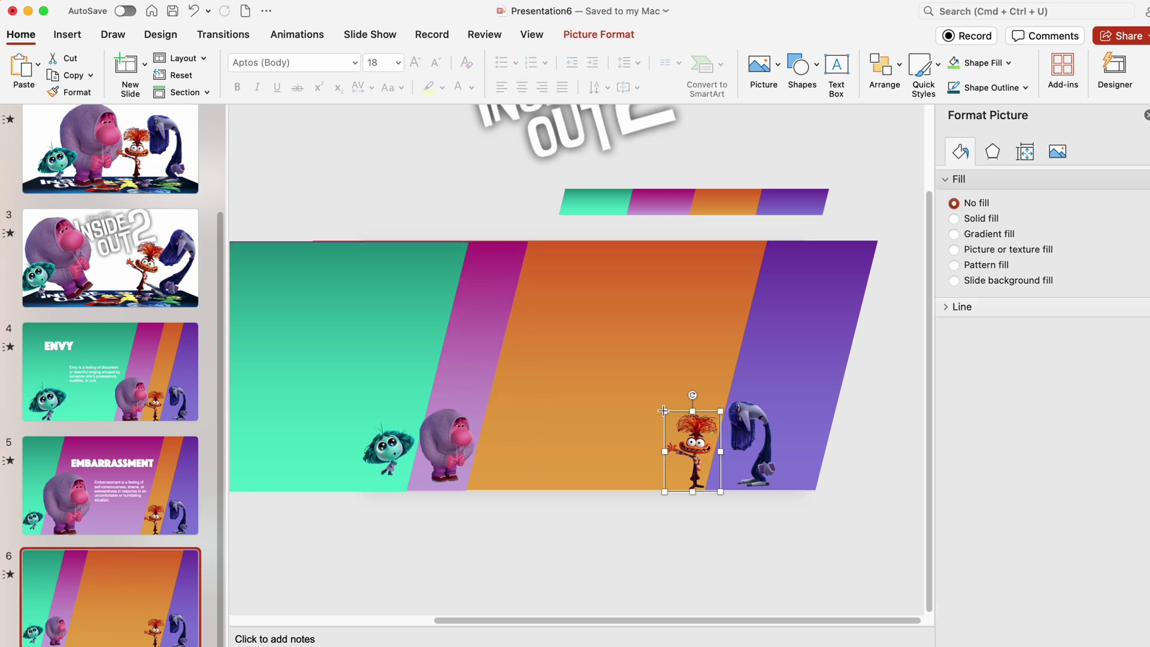
drag(667, 413, 617, 354)
drag(658, 419, 514, 429)
drag(573, 354, 579, 346)
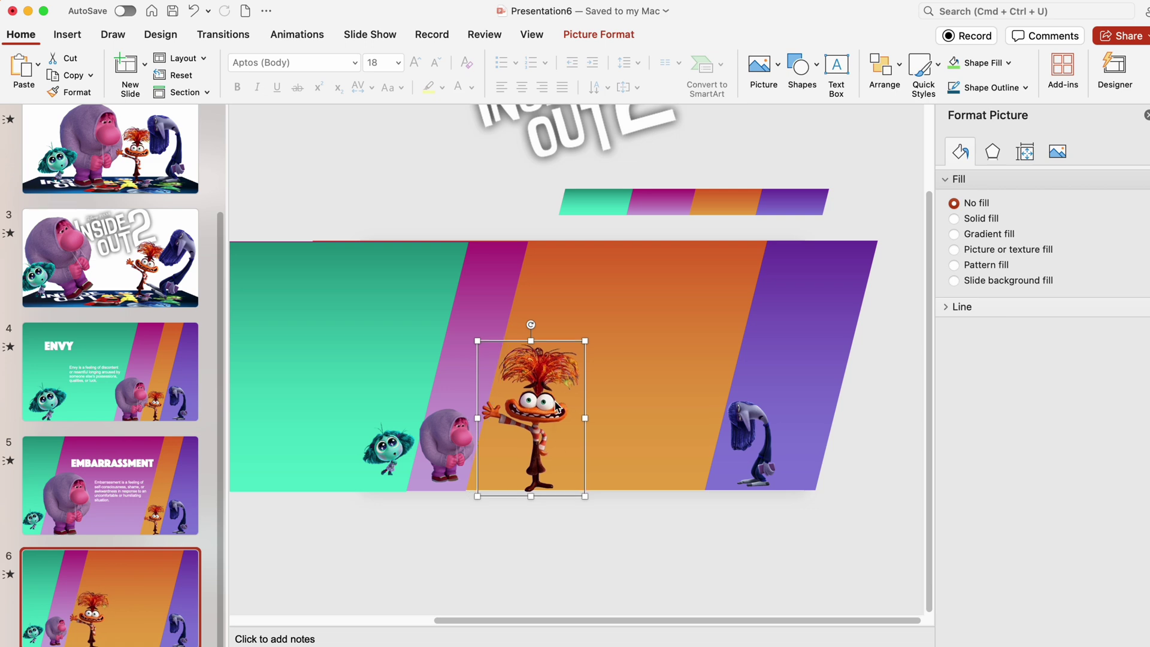
Add the title "ANXIETY" and the text "Anxiety is a feeling of worry, nervousness, or unease about something with an uncertain outcome." to slide 6.
text(ANXIETY Anxiety is a feeling of worry, nervousness, or unease about something with an uncertain outcome.)
click(619, 534)
Duplicate the ANXIETY slide and shrink the orange character to the bottom of the orange strip on the copy.
right_click(117, 574)
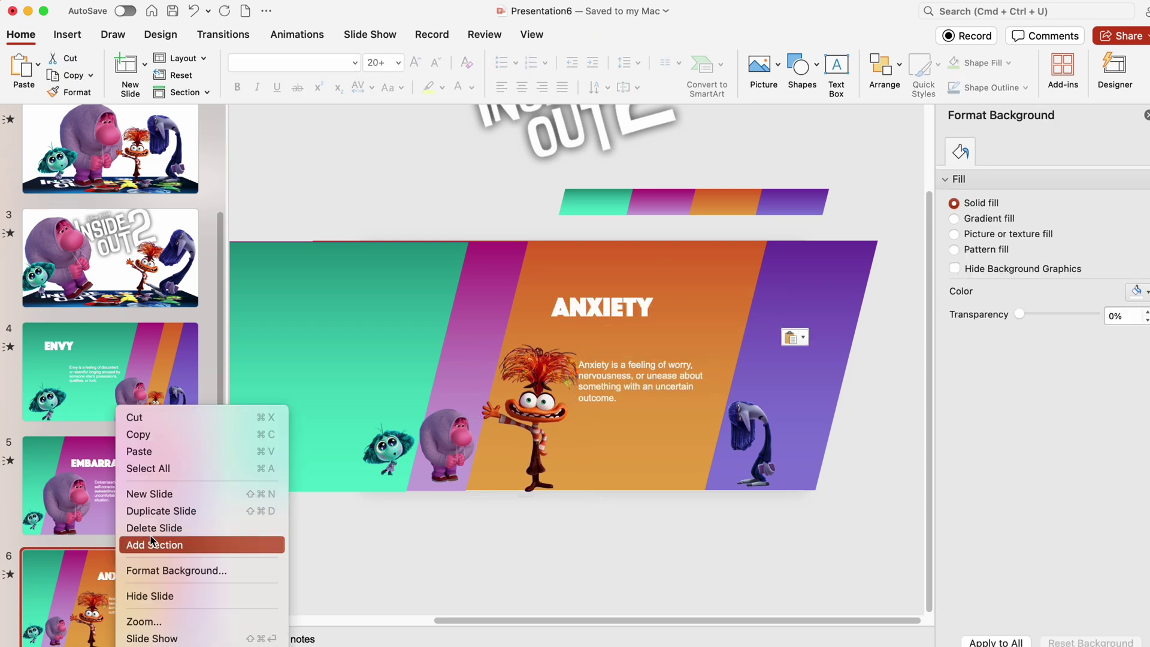
click(156, 511)
click(544, 377)
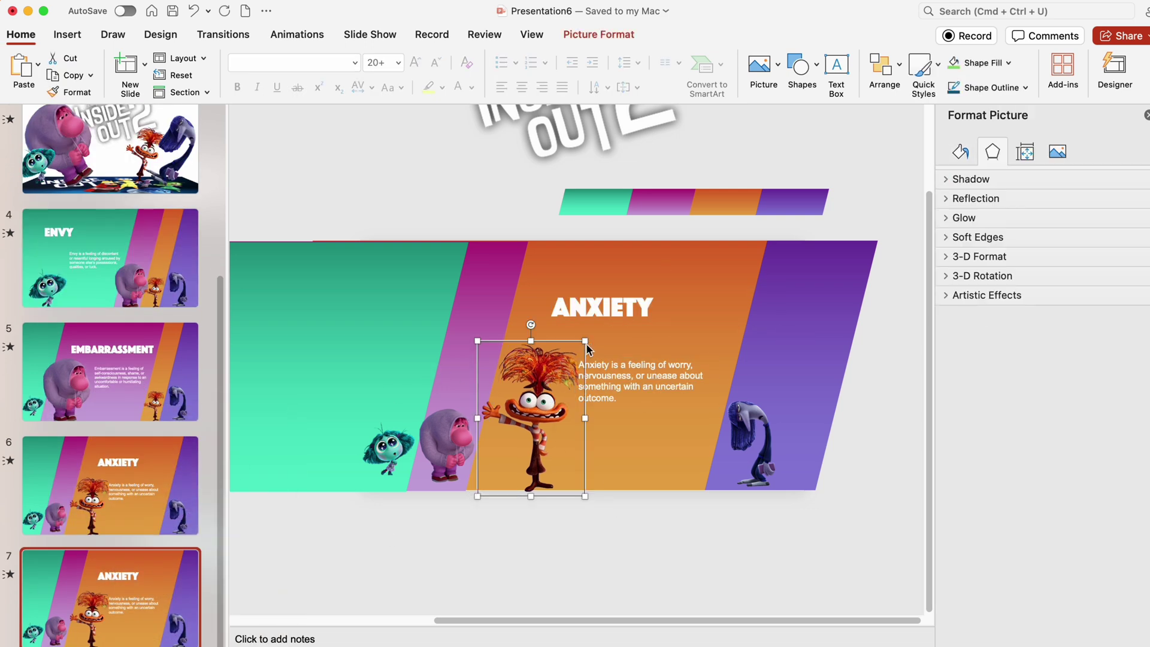
drag(585, 342, 501, 448)
Delete the ANXIETY title and description from slide 7 and shift the orange parallelogram left to widen the purple strip.
click(601, 311)
key(Delete)
click(644, 395)
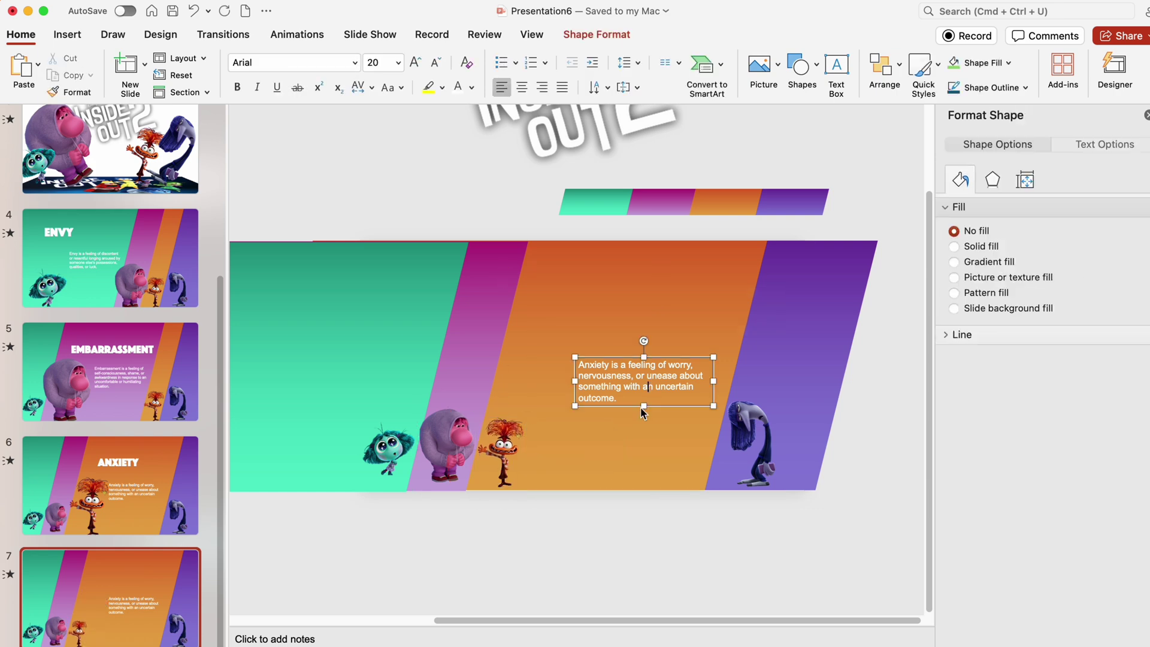
key(Delete)
click(658, 429)
drag(657, 429, 482, 424)
Enlarge the indigo character and place it at the left edge of the widened purple strip.
click(733, 427)
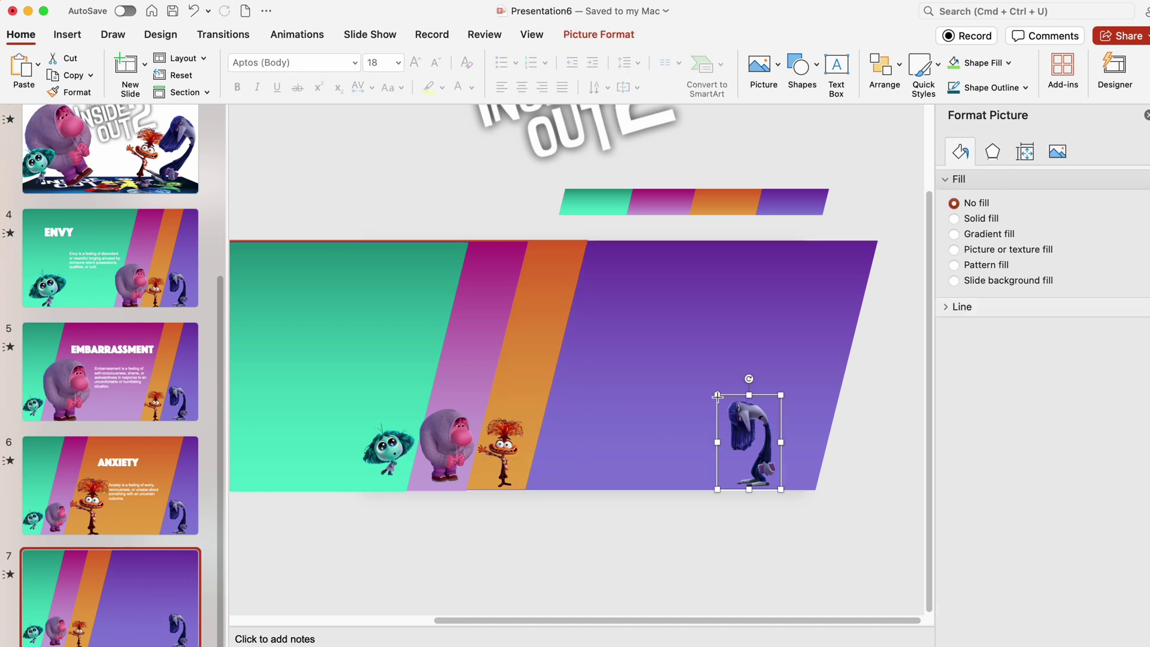
drag(717, 395, 662, 310)
drag(719, 347, 584, 356)
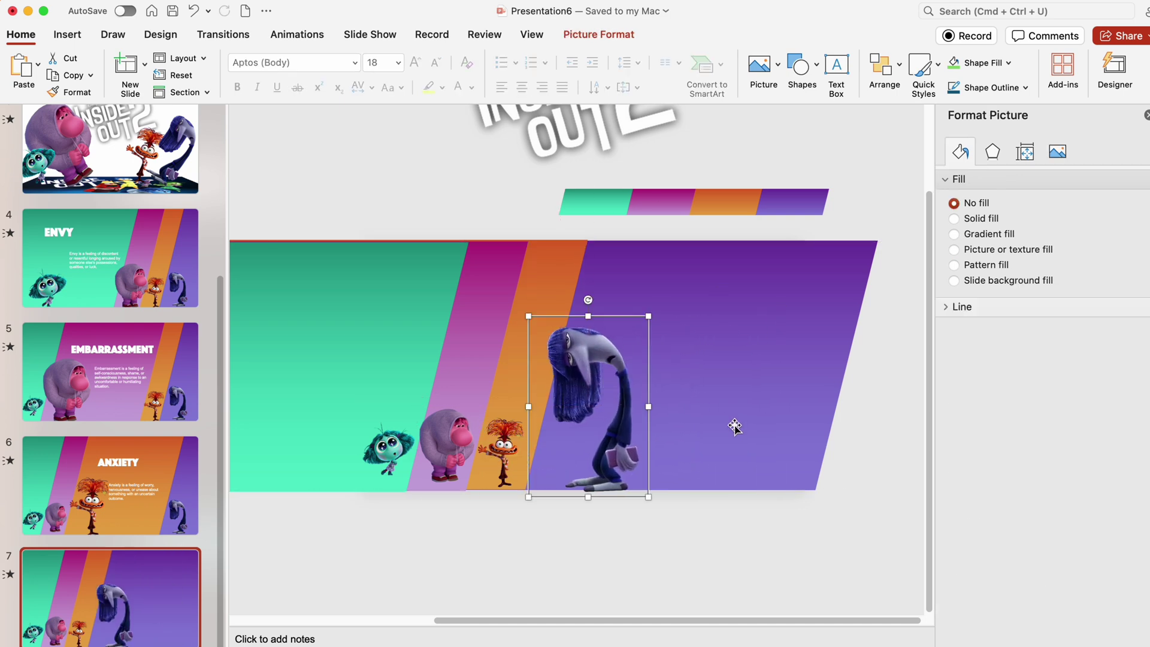
Paste the title "ENNUI" and the text "Ennui is a feeling of listlessness and dissatisfaction arising from a lack of occupation or excitement." onto slide 7.
key(super+v)
click(775, 514)
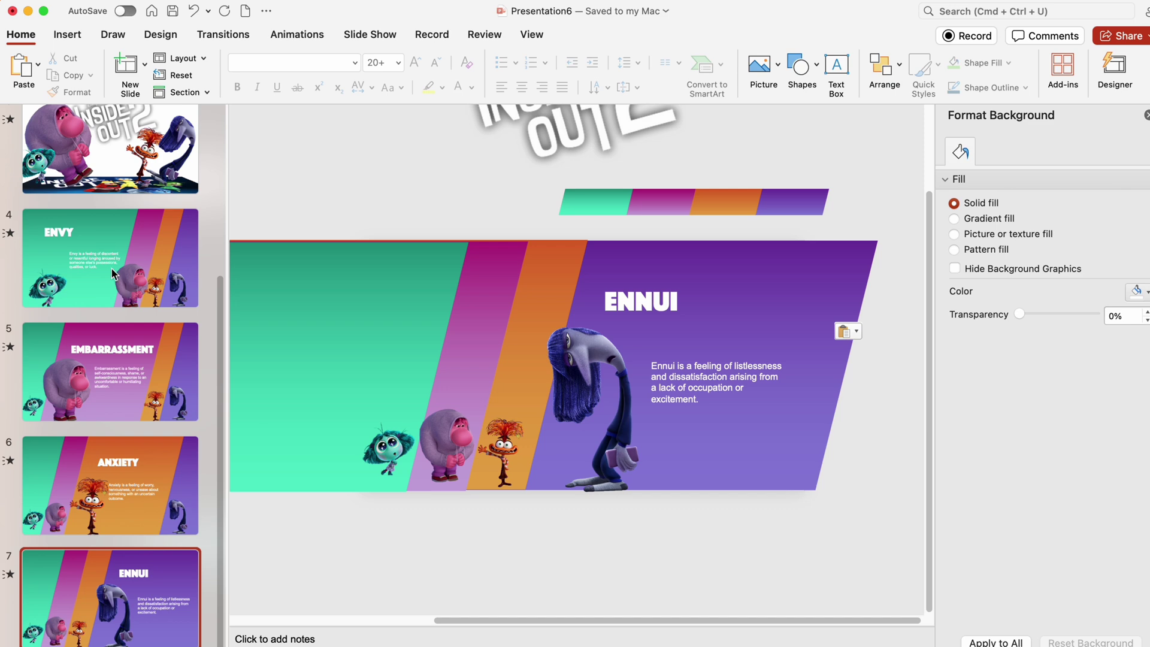
Check the transition settings of the four character slides, slides 4 to 7.
click(114, 274)
click(222, 34)
click(153, 360)
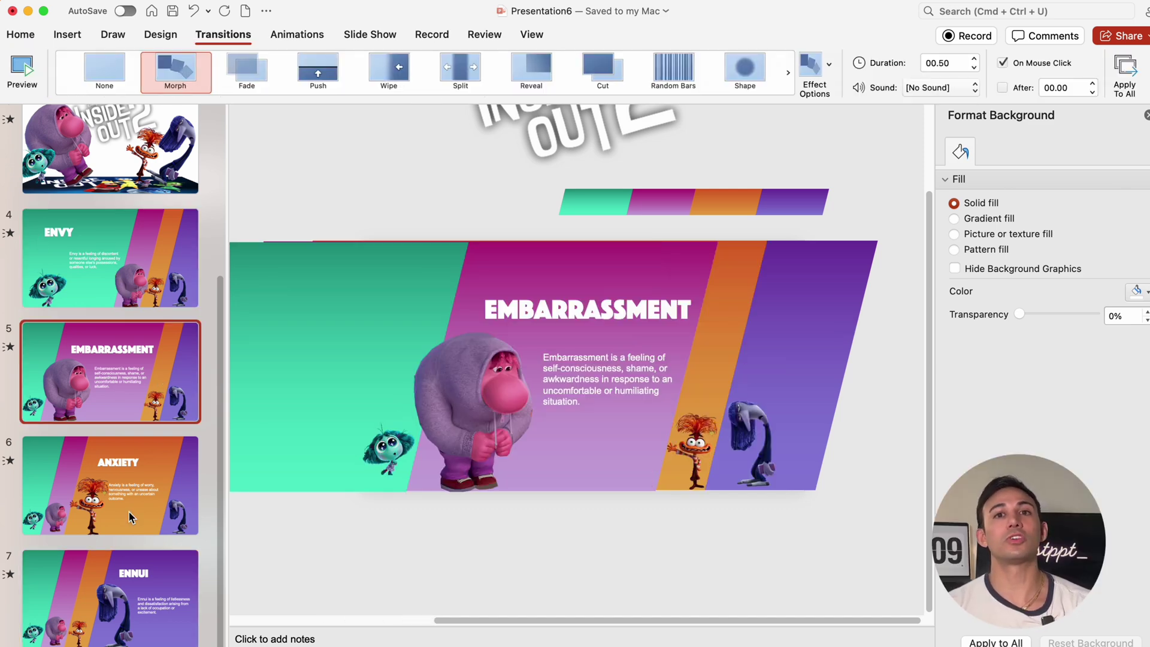
click(169, 511)
click(157, 584)
Select all the slides in the presentation.
scroll(104, 186, up, 5)
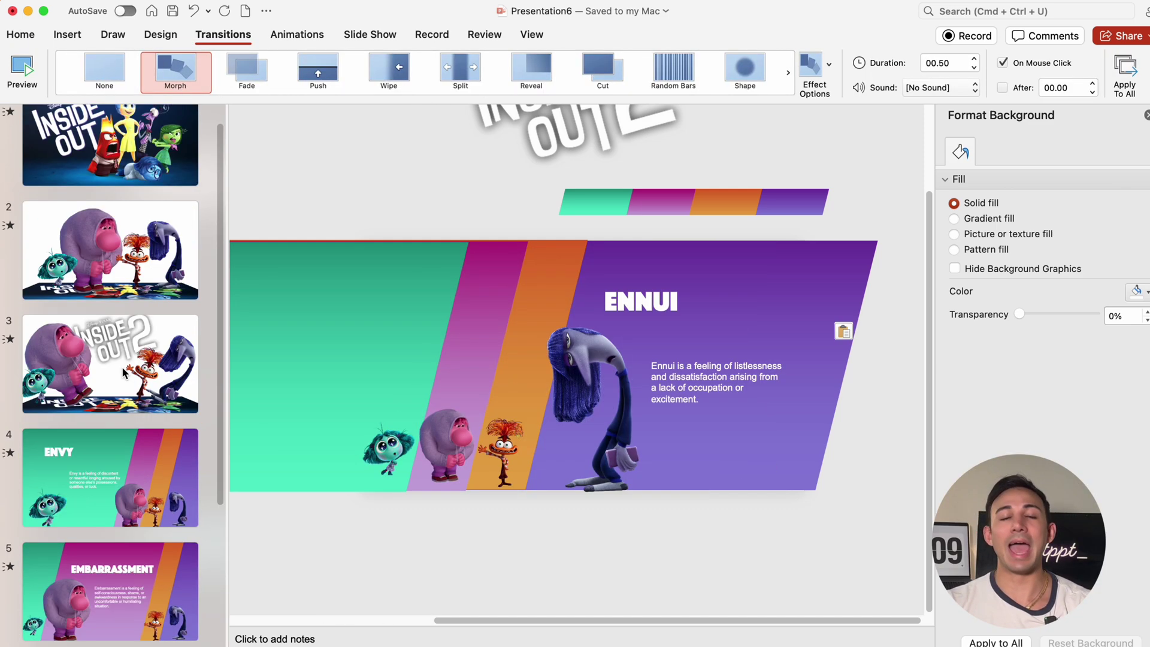
right_click(102, 187)
click(156, 245)
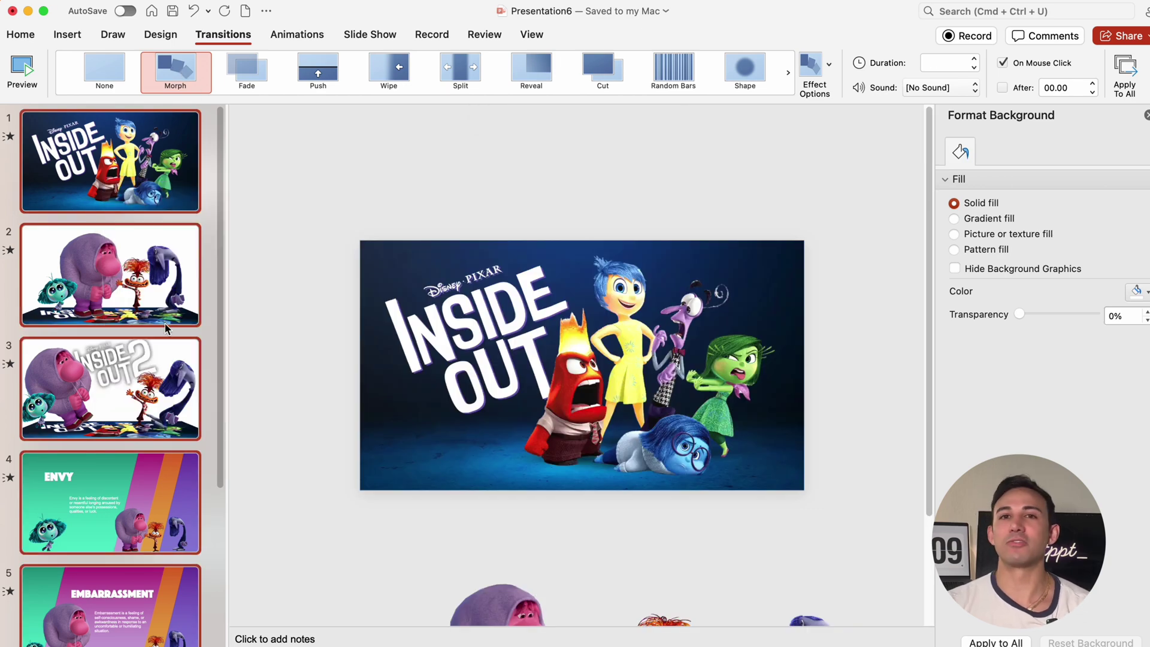